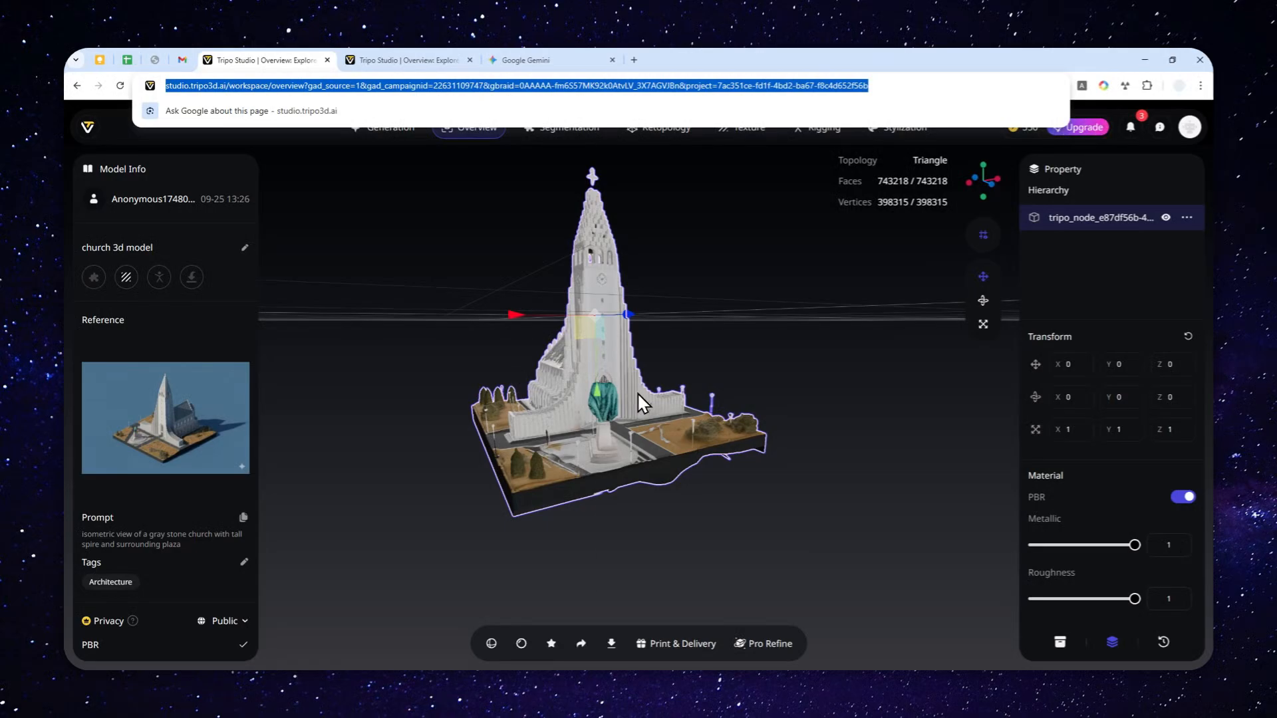
- Examine the church 3D model from several angles against its reference image, and bring up the pipe 3D model project
drag(769, 439, 668, 457)
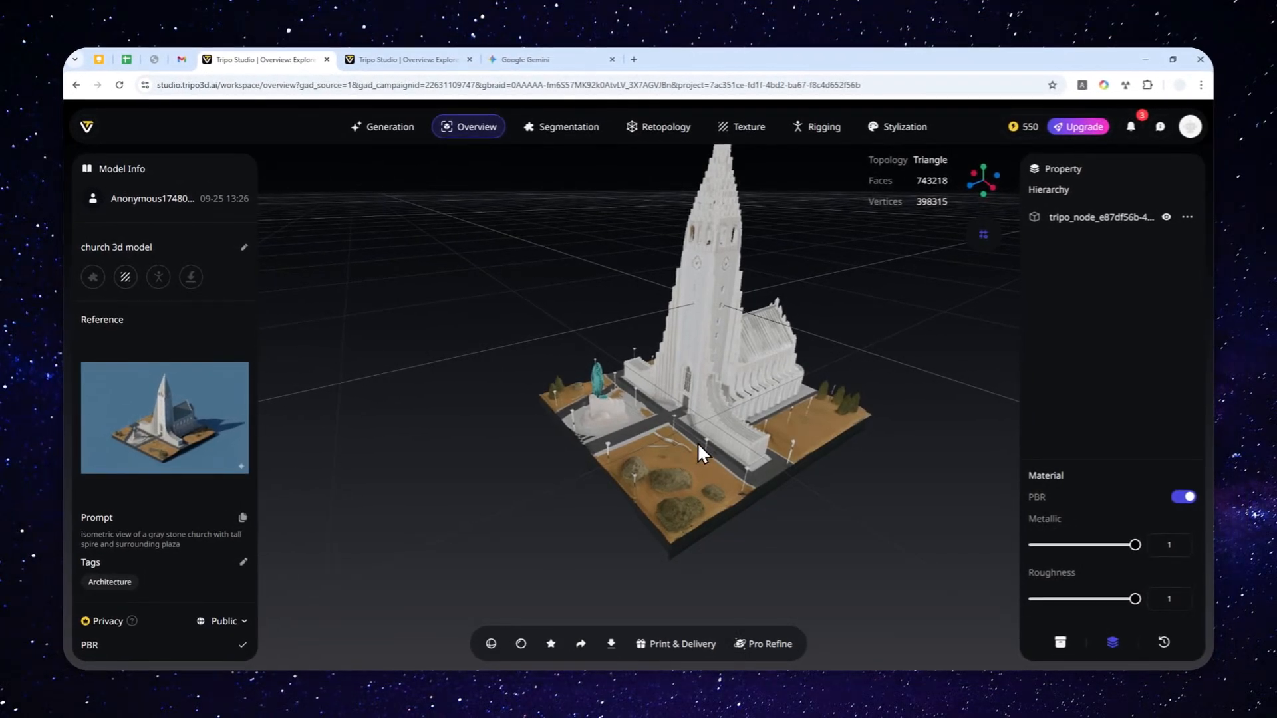
scroll(698, 441, up, 5)
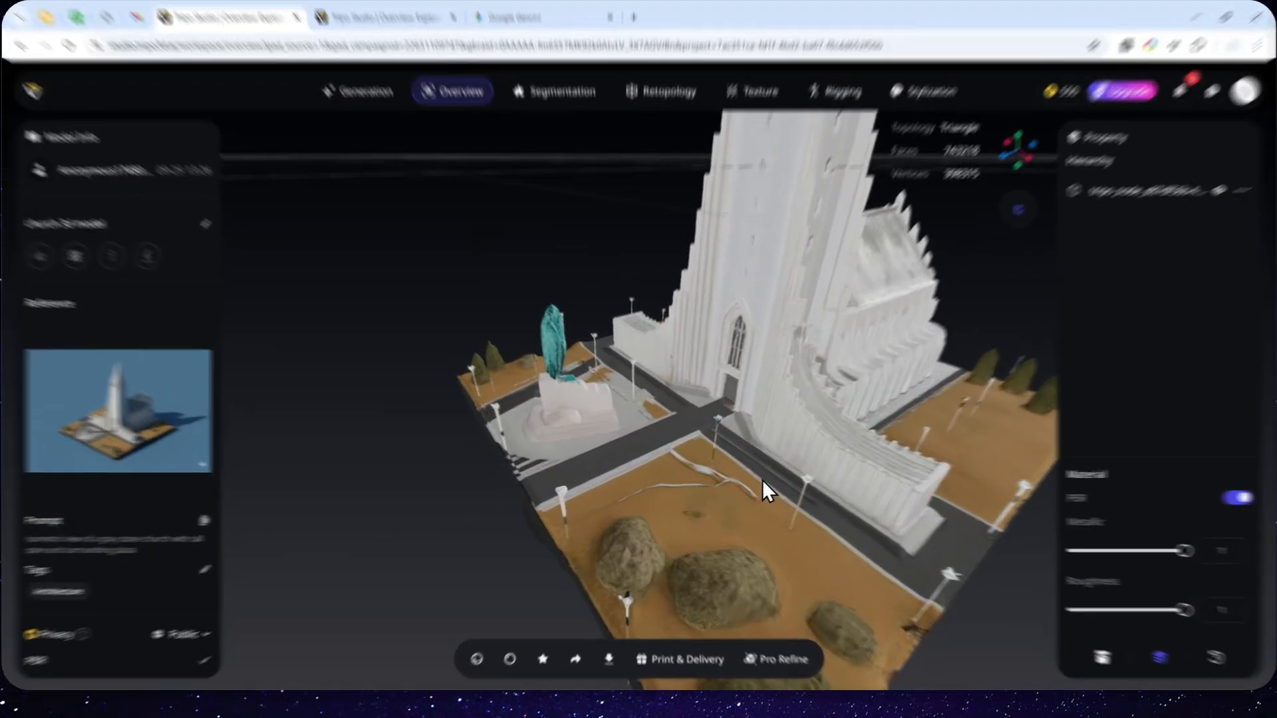
right_drag(790, 501, 663, 383)
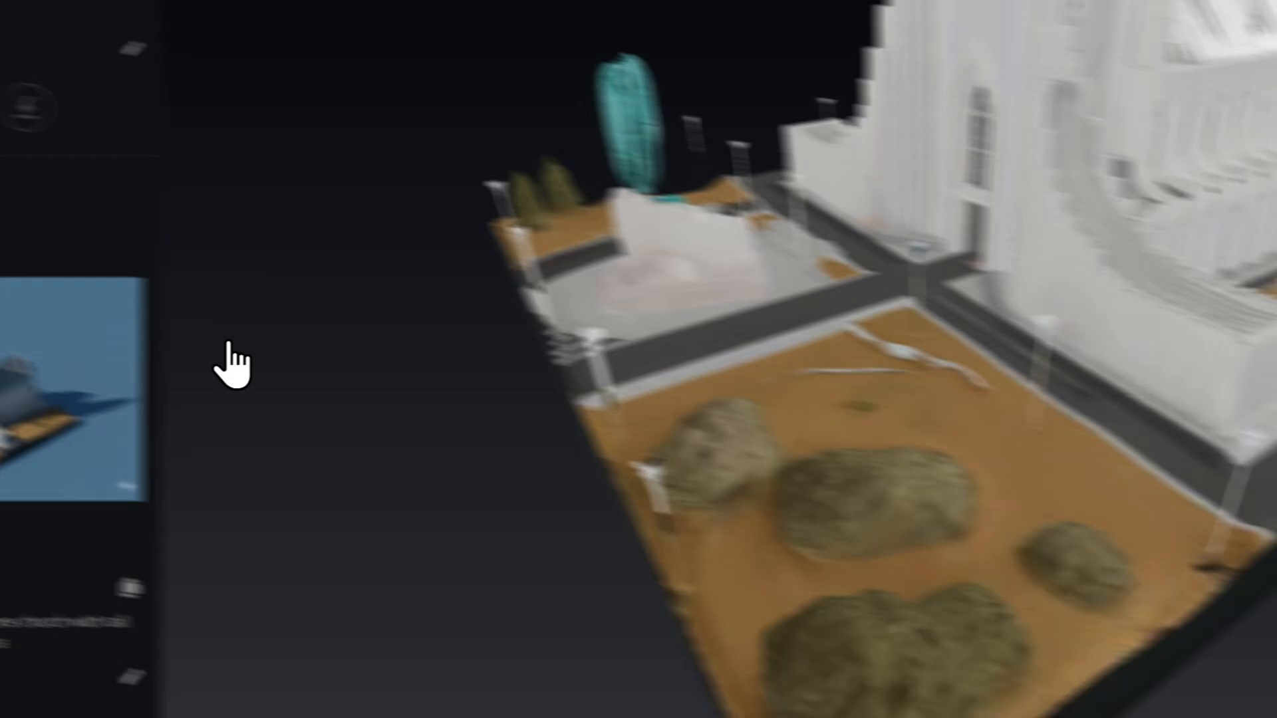
click(279, 381)
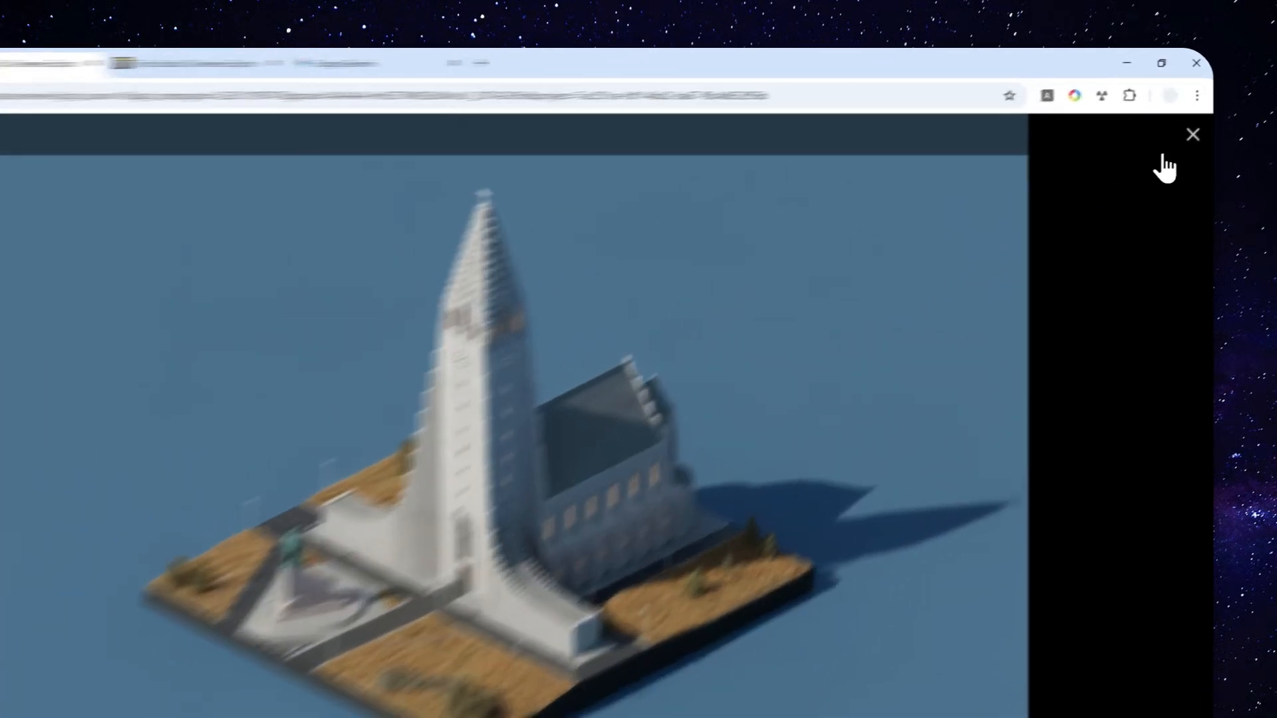
click(1198, 117)
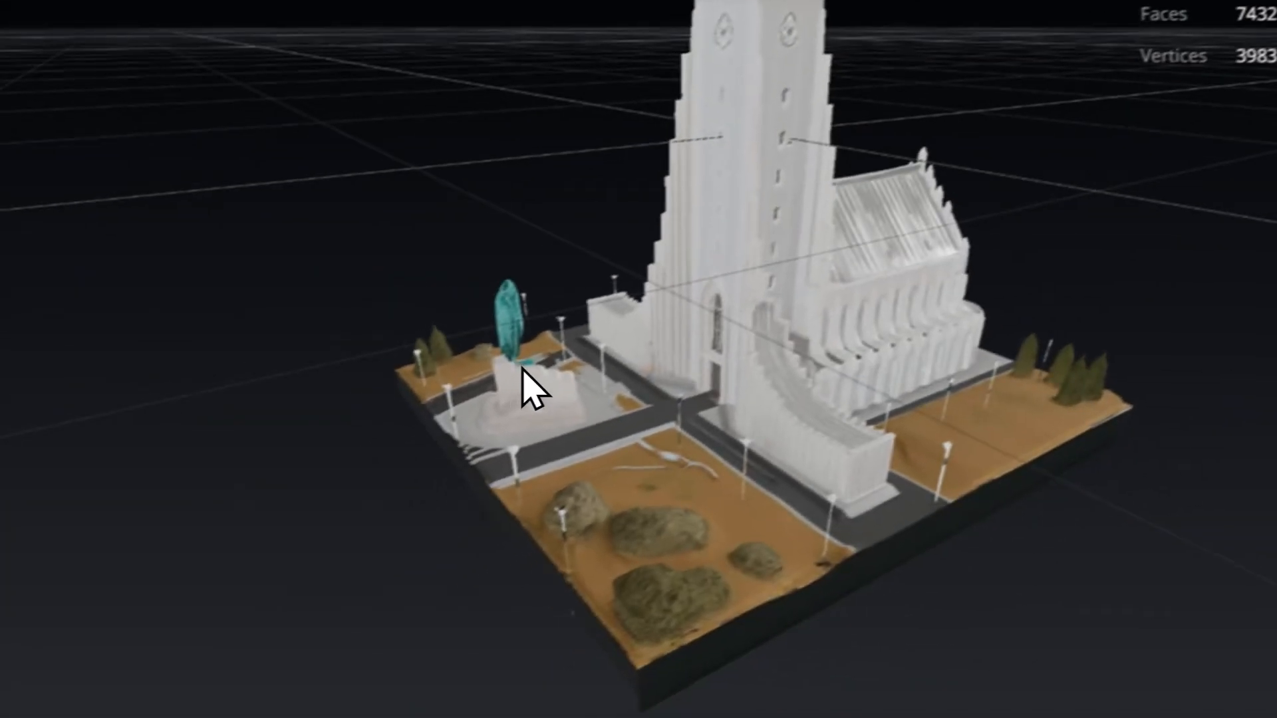
scroll(524, 372, down, 3)
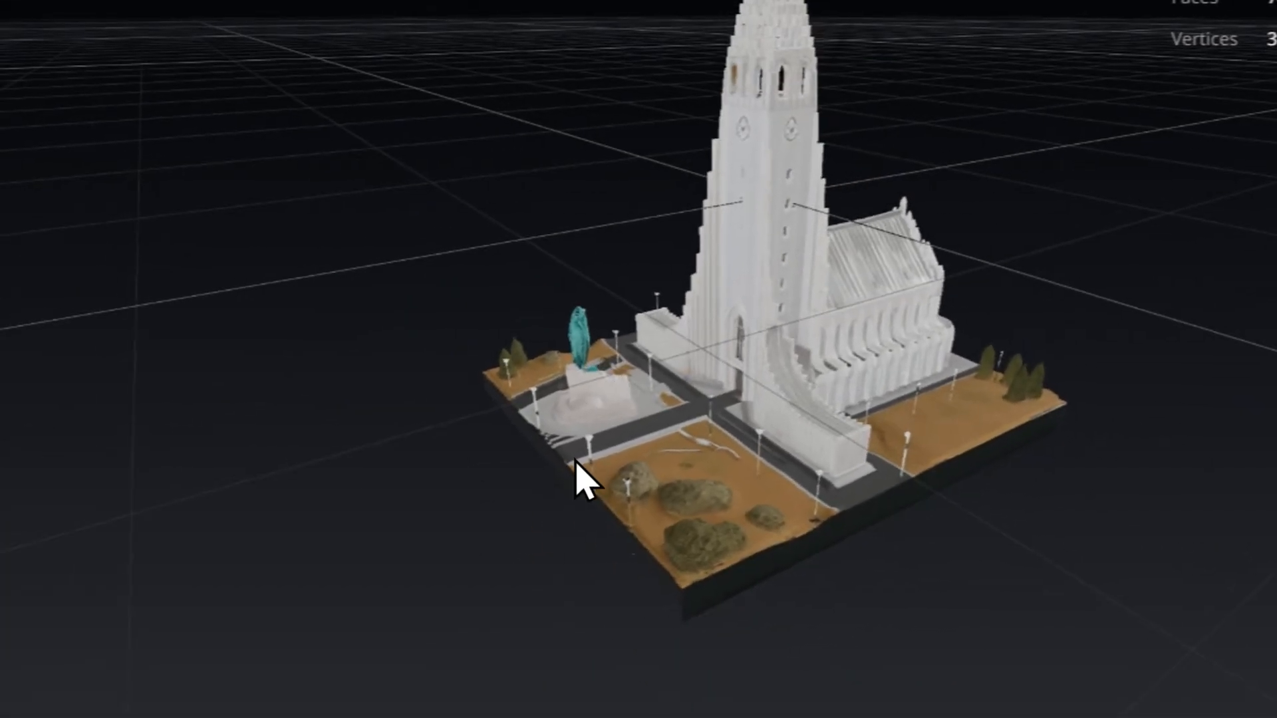
drag(531, 537, 701, 525)
click(527, 35)
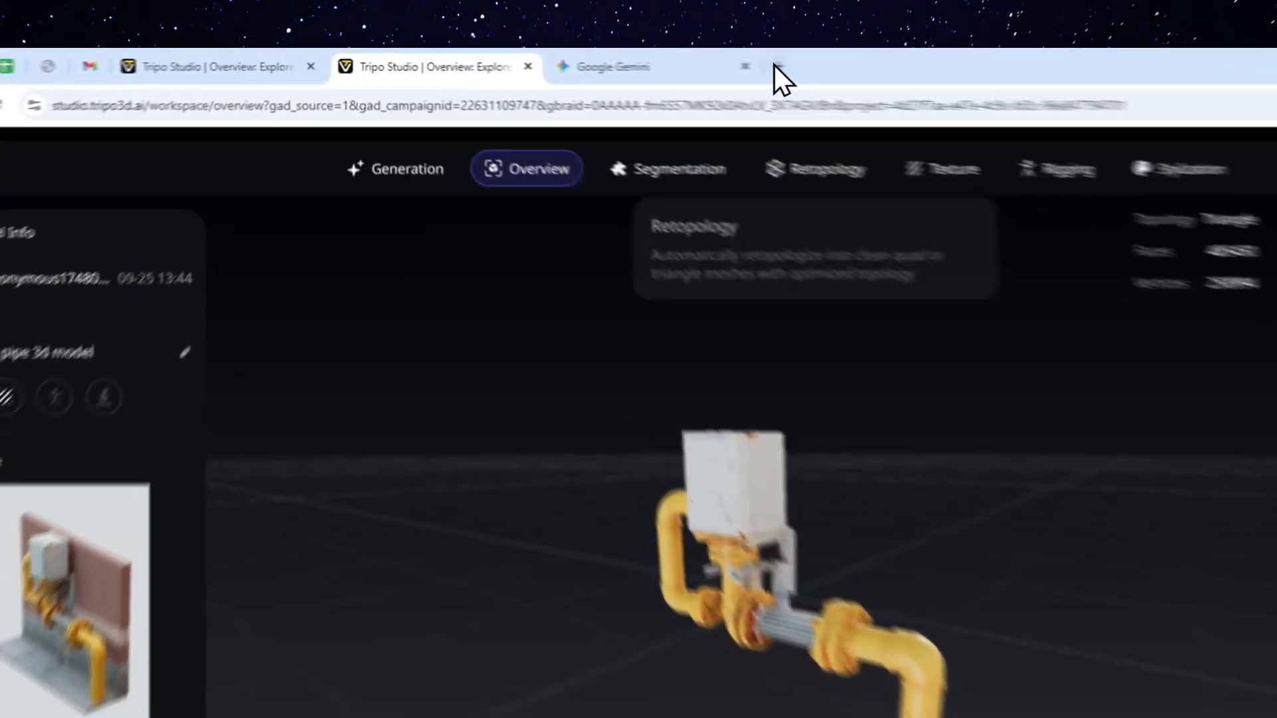
- Open the studio.tripo3d.ai website in a new browser tab
click(633, 60)
text(studio.tripo3d.ai)
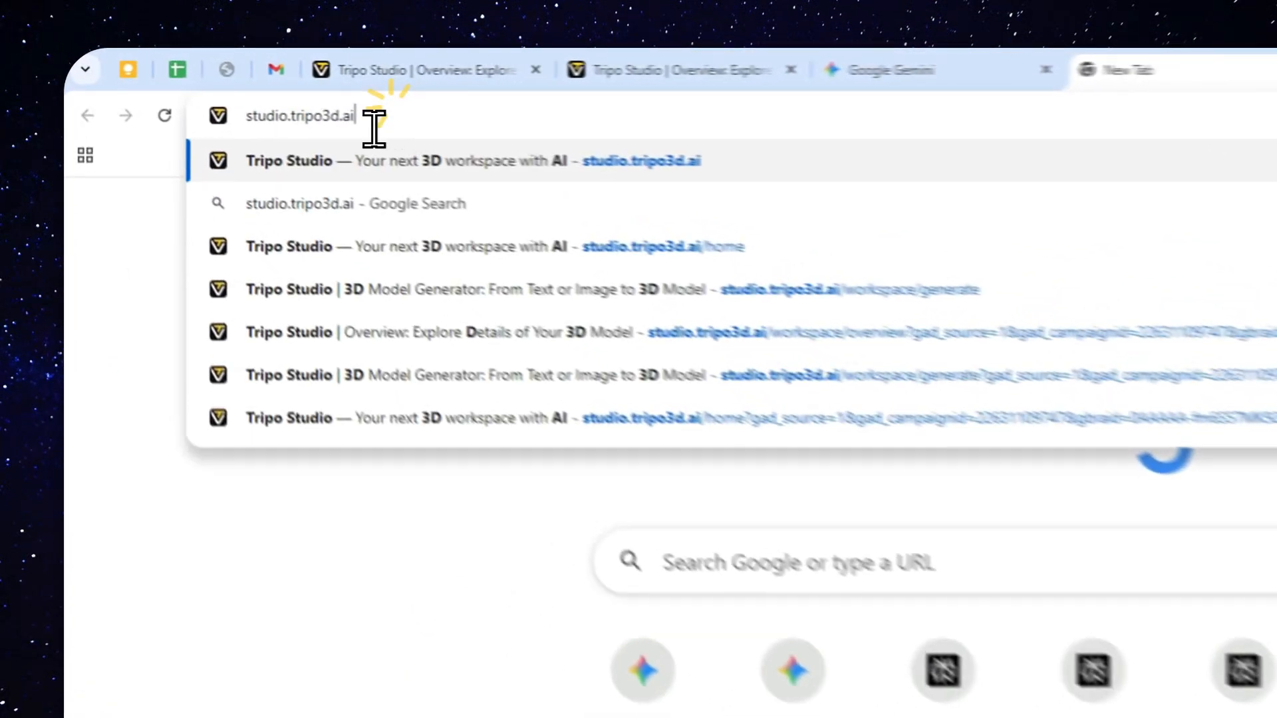
drag(235, 86, 163, 88)
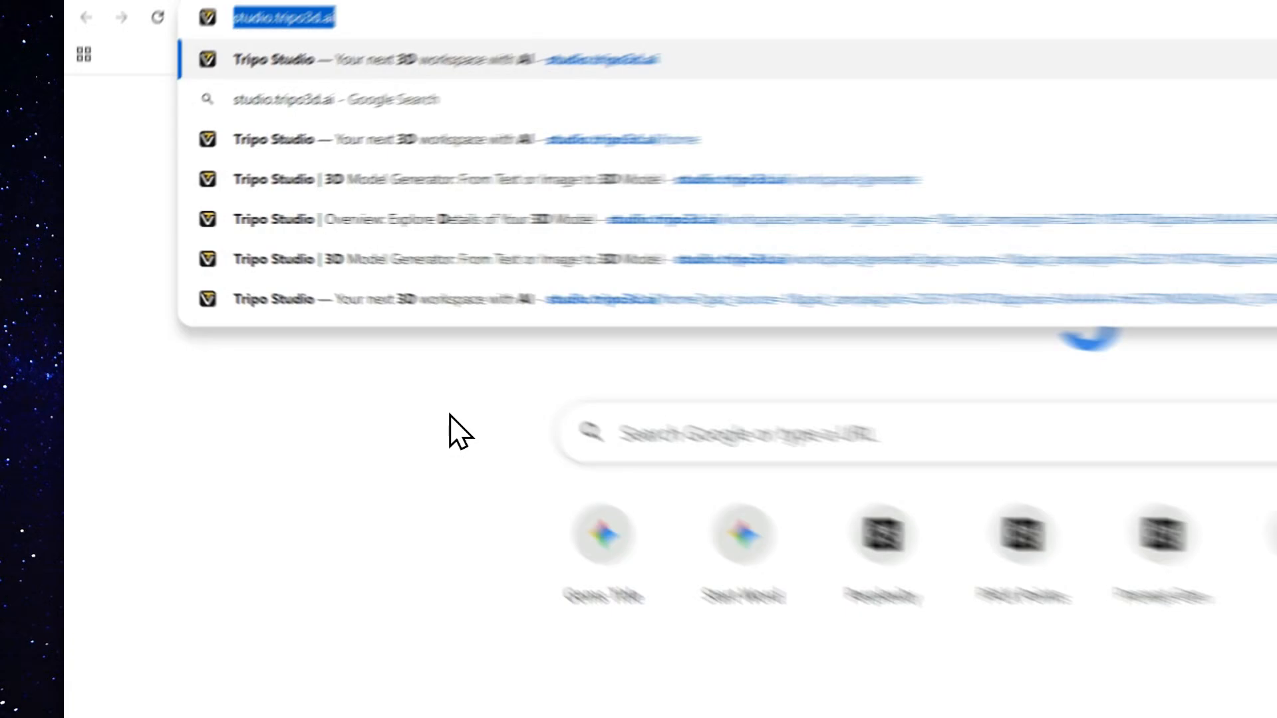
key(Return)
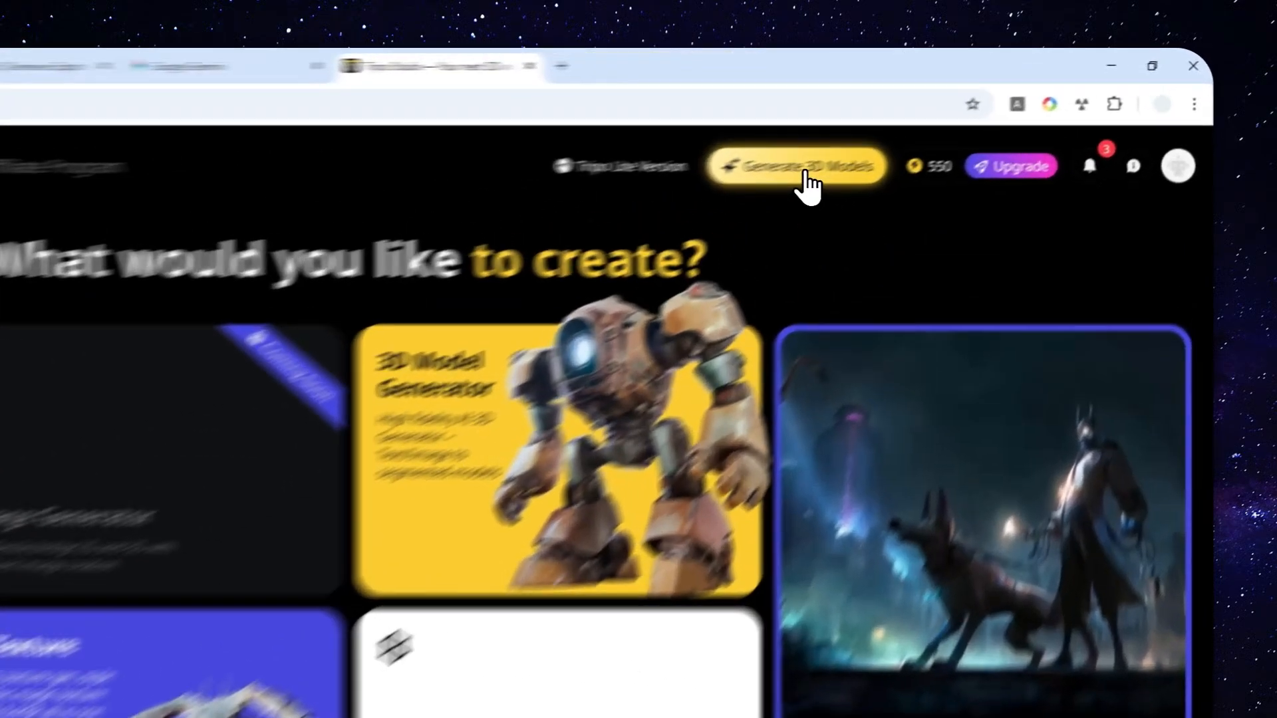
- Enter the 3D model generation workspace and open the Image / Text to 3D input in One-Click mode
click(939, 127)
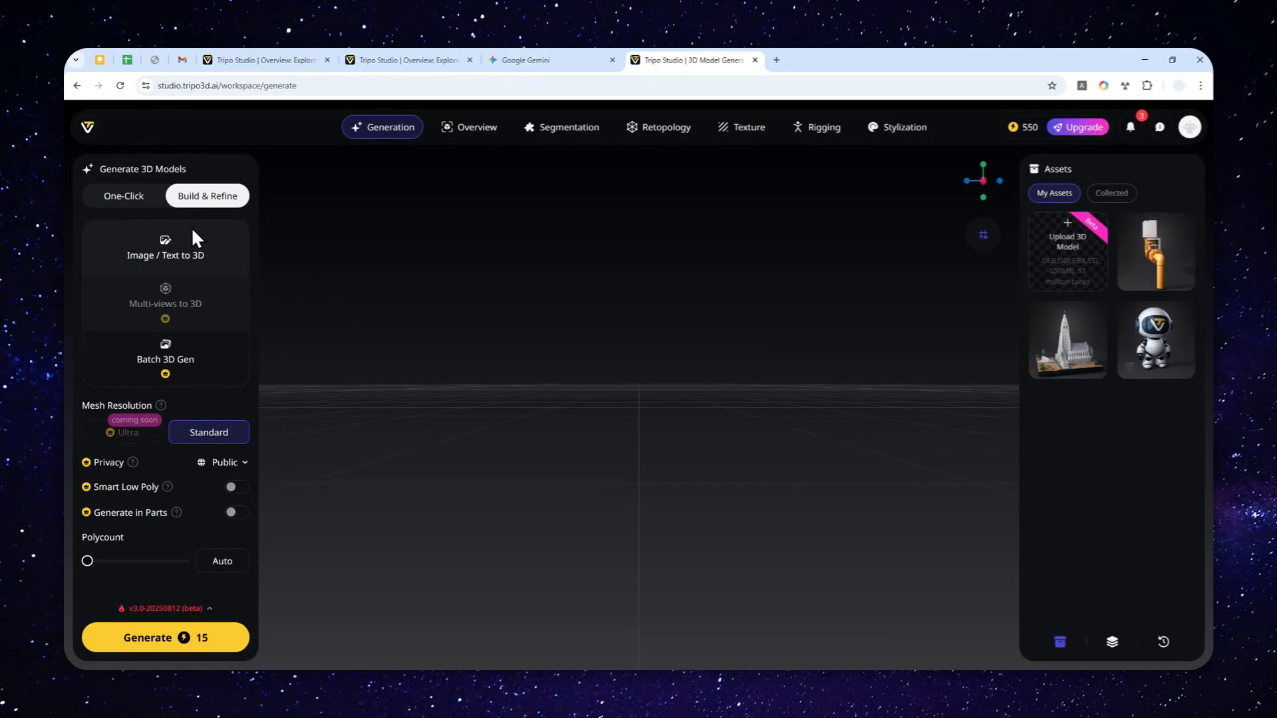
click(126, 201)
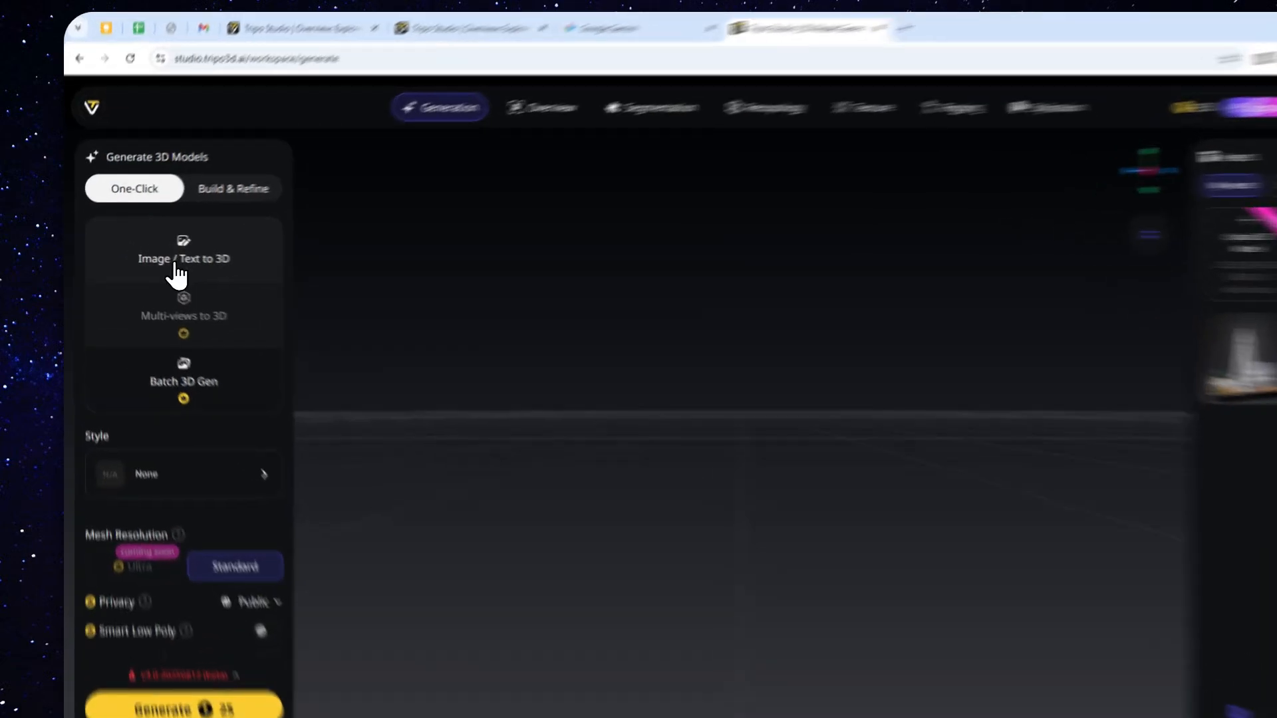
click(158, 263)
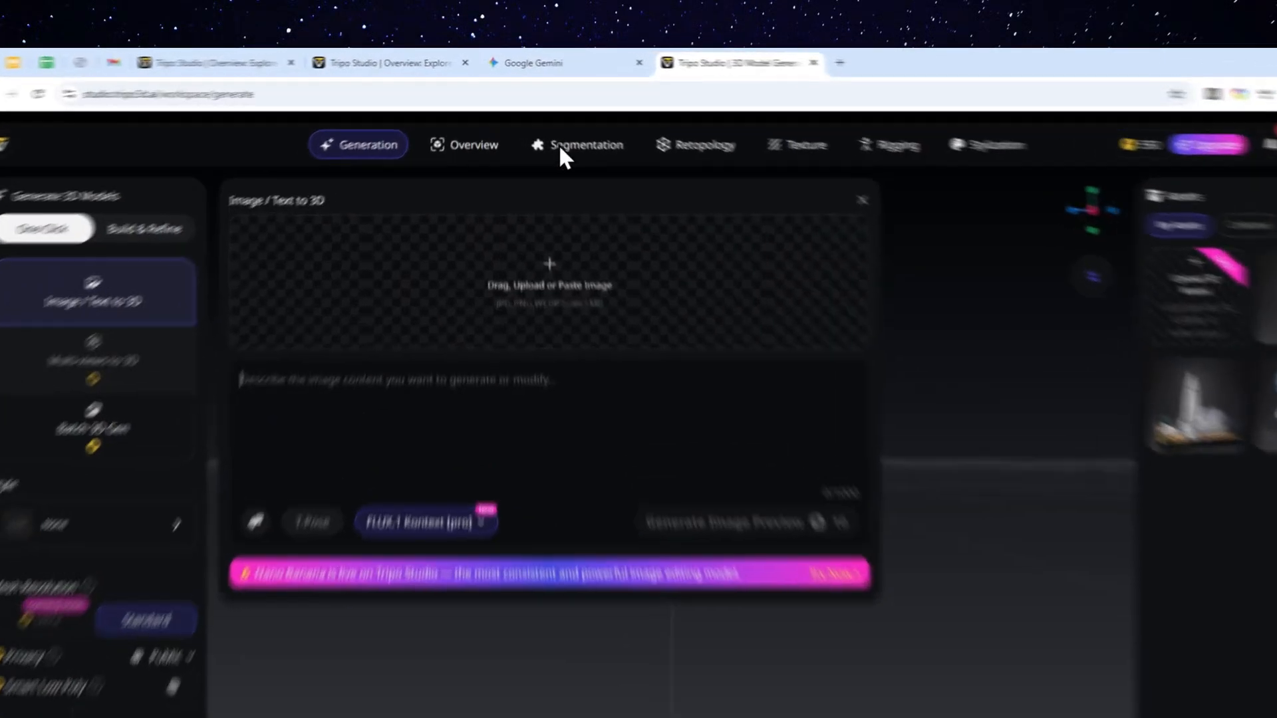
- Switch to Gemini, review the runner image conversation, and download the final full-size render with the tiny people removed
click(549, 55)
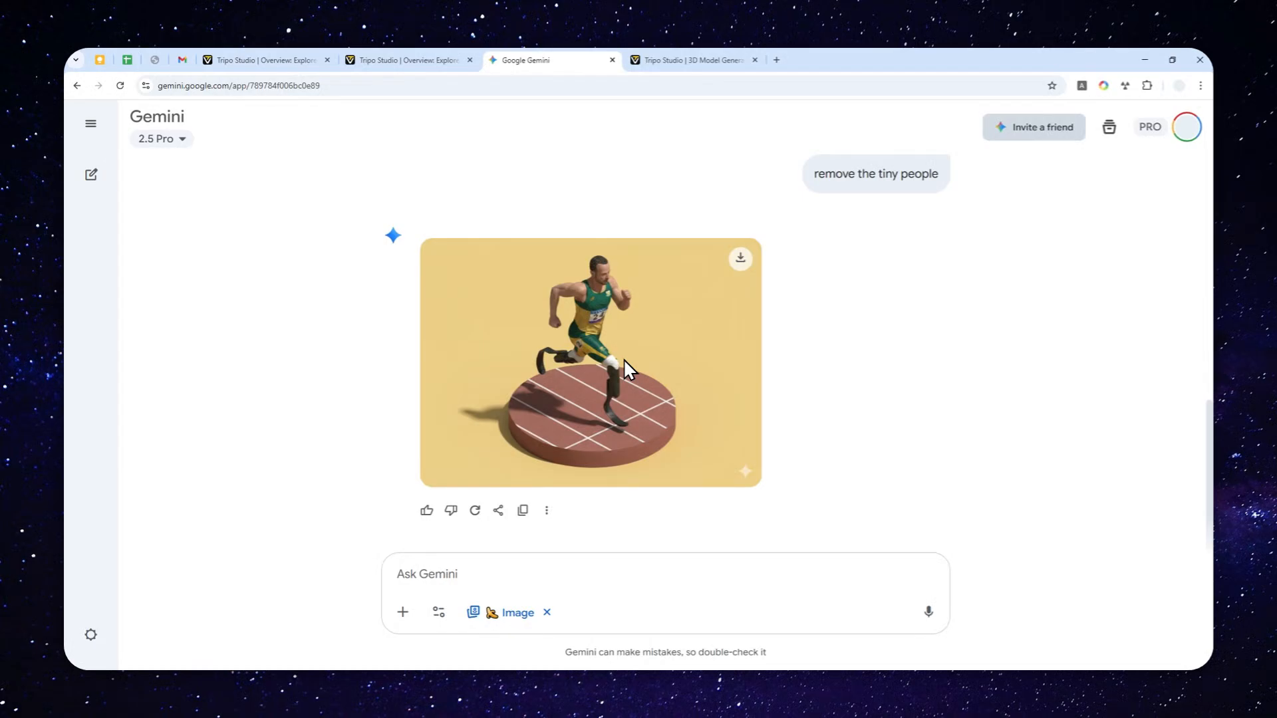
scroll(573, 422, up, 10)
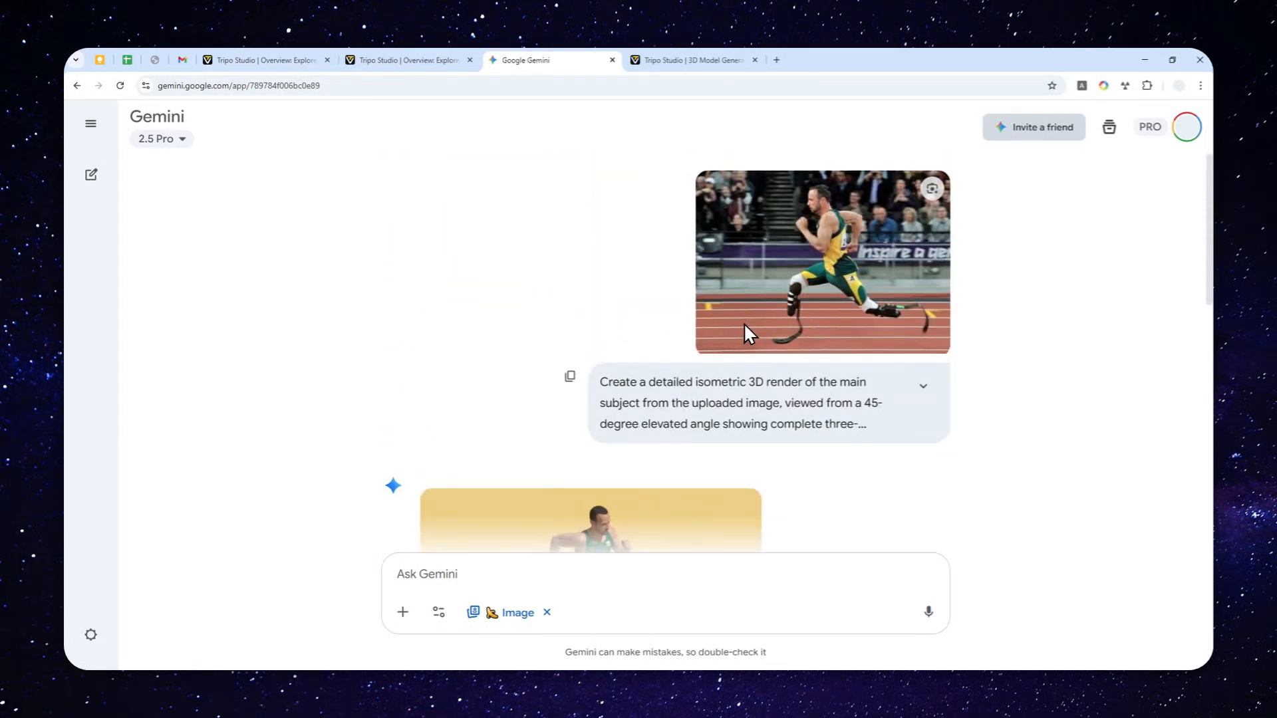
scroll(644, 265, down, 9)
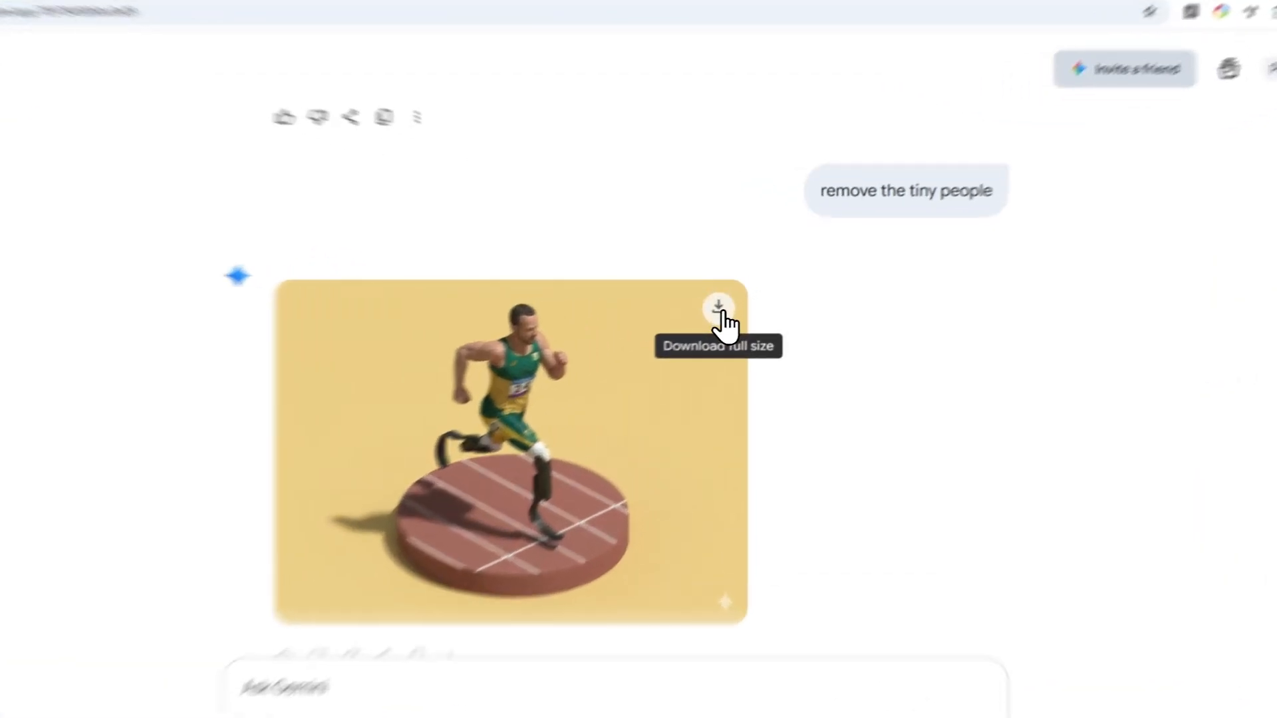
click(741, 300)
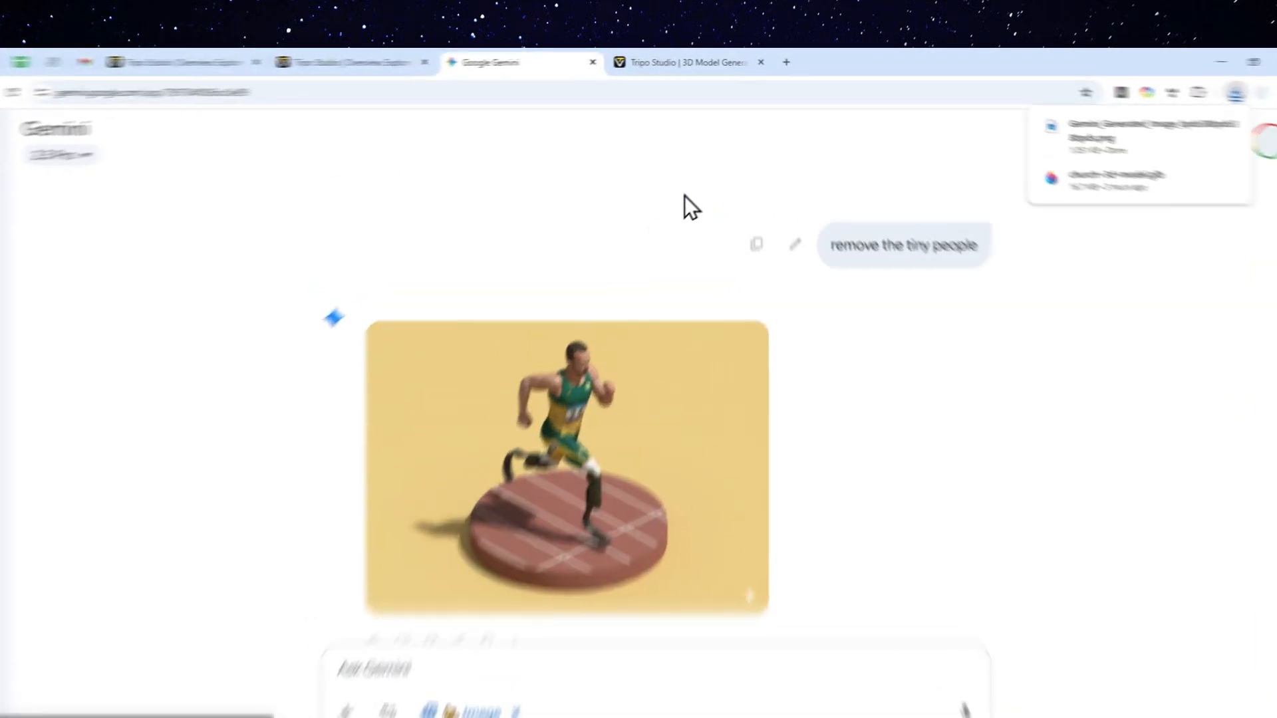
- Switch back to Tripo Studio and upload the downloaded runner image as the source for Image / Text to 3D
click(723, 59)
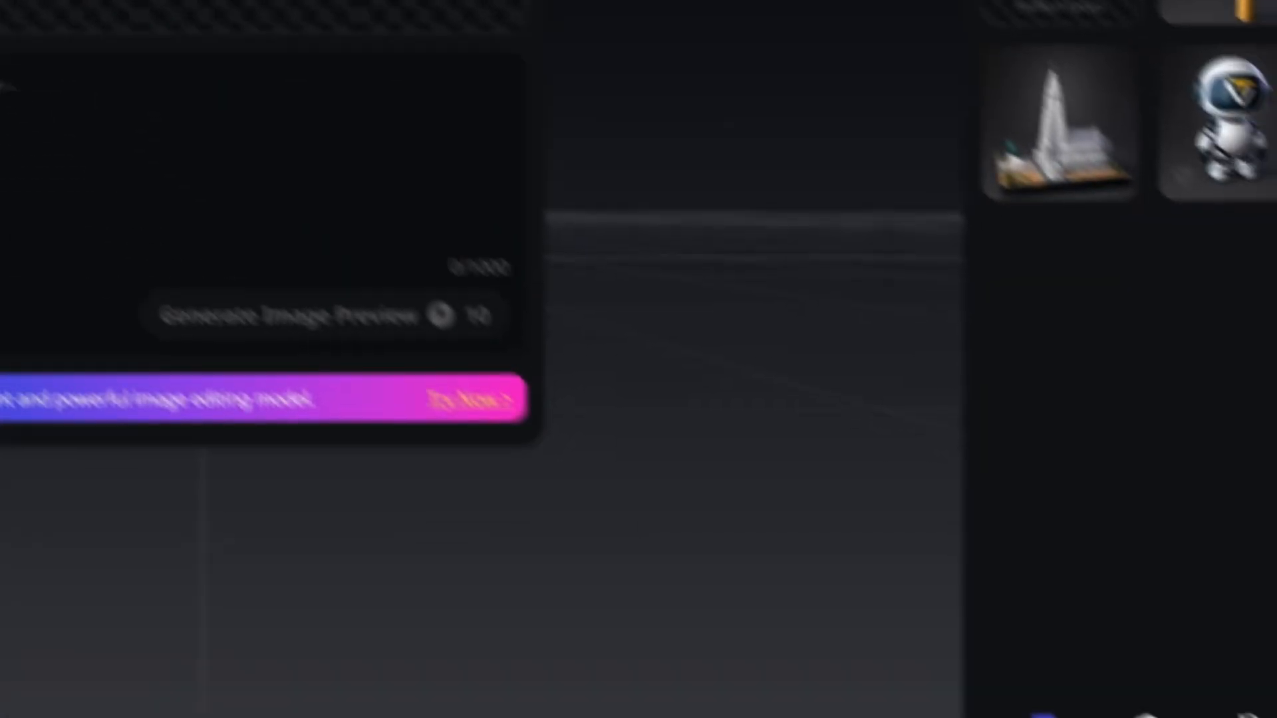
drag(1245, 309, 585, 308)
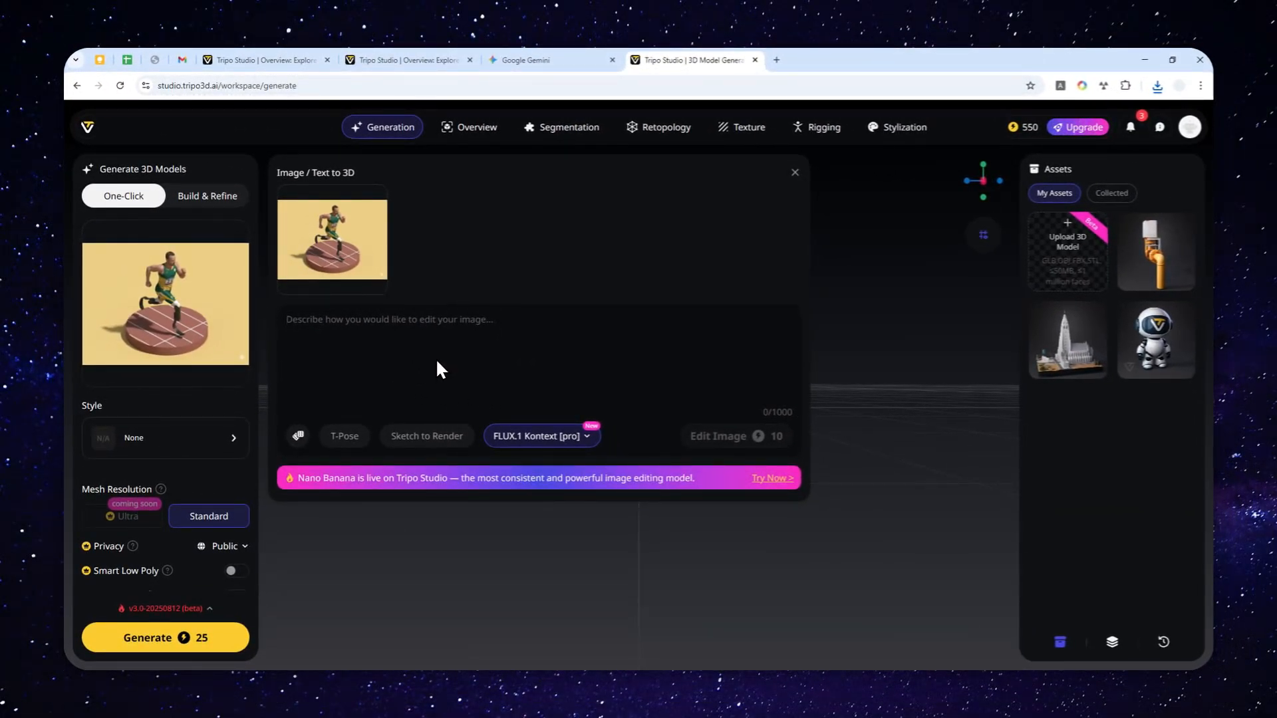
mouse_move(241, 344)
click(795, 173)
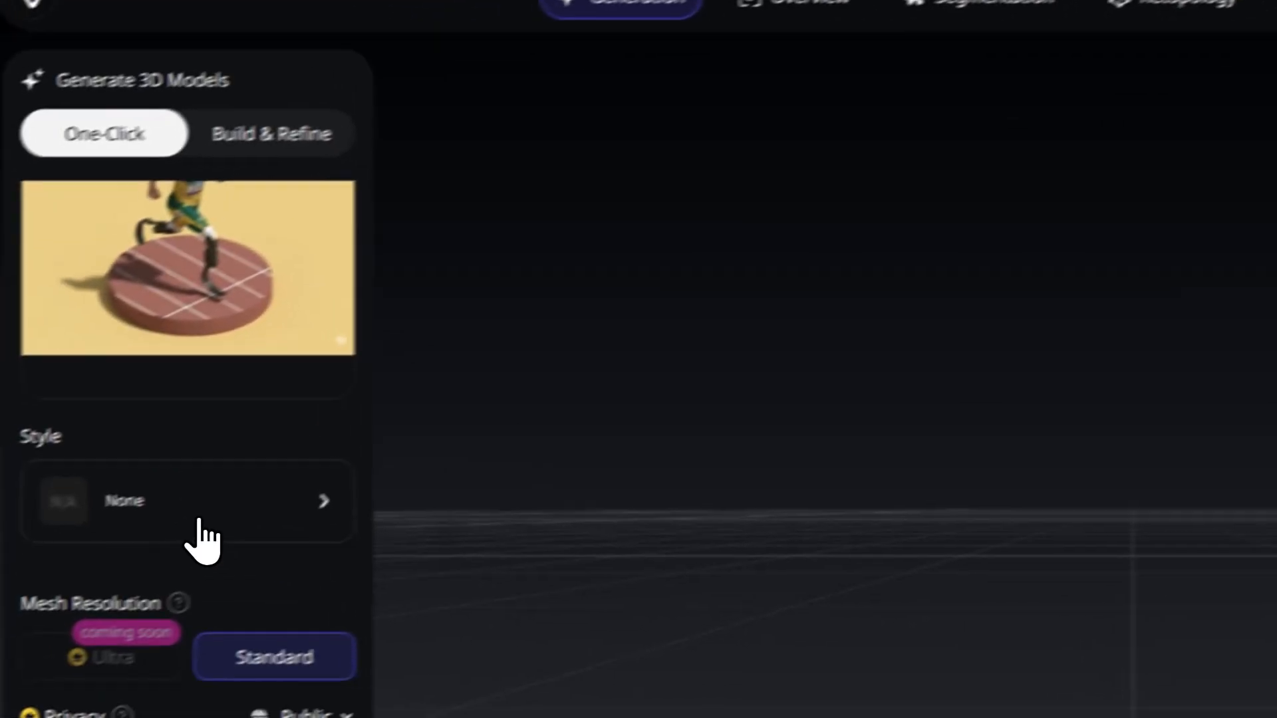
- Look through the style presets, keep the style at None, and set the mesh resolution to Standard
click(177, 431)
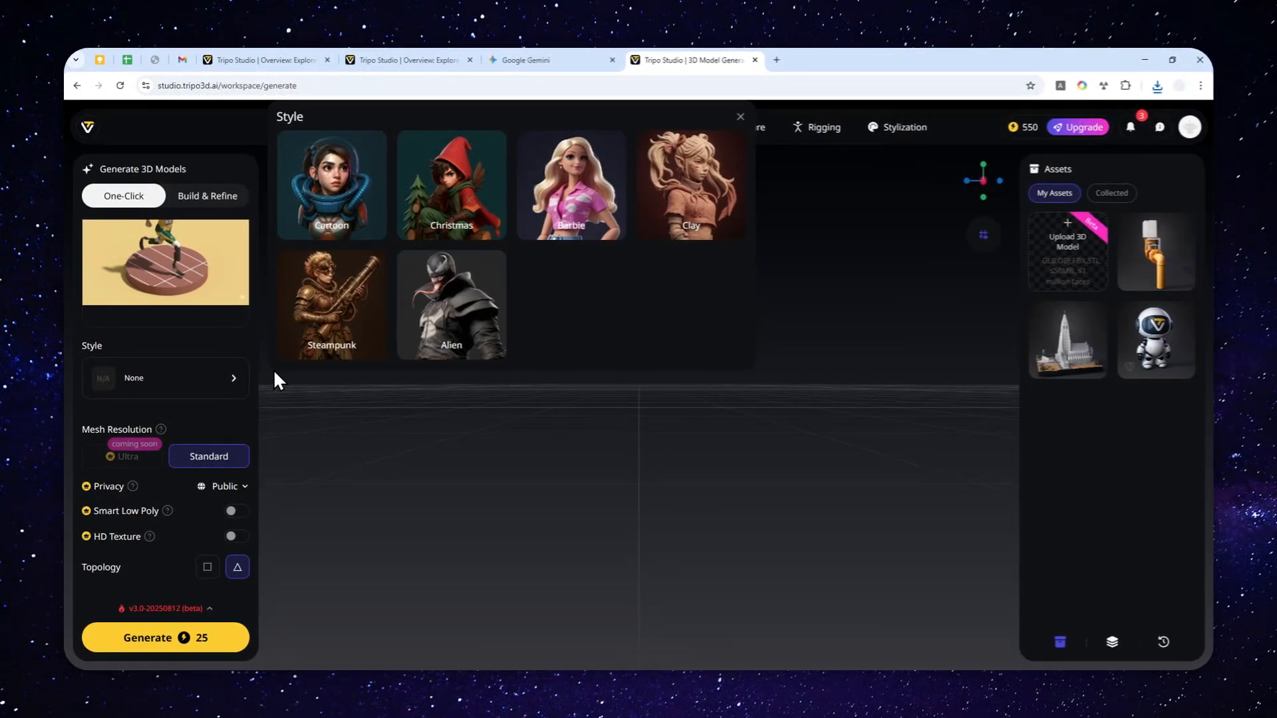
scroll(199, 366, down, 1)
click(198, 347)
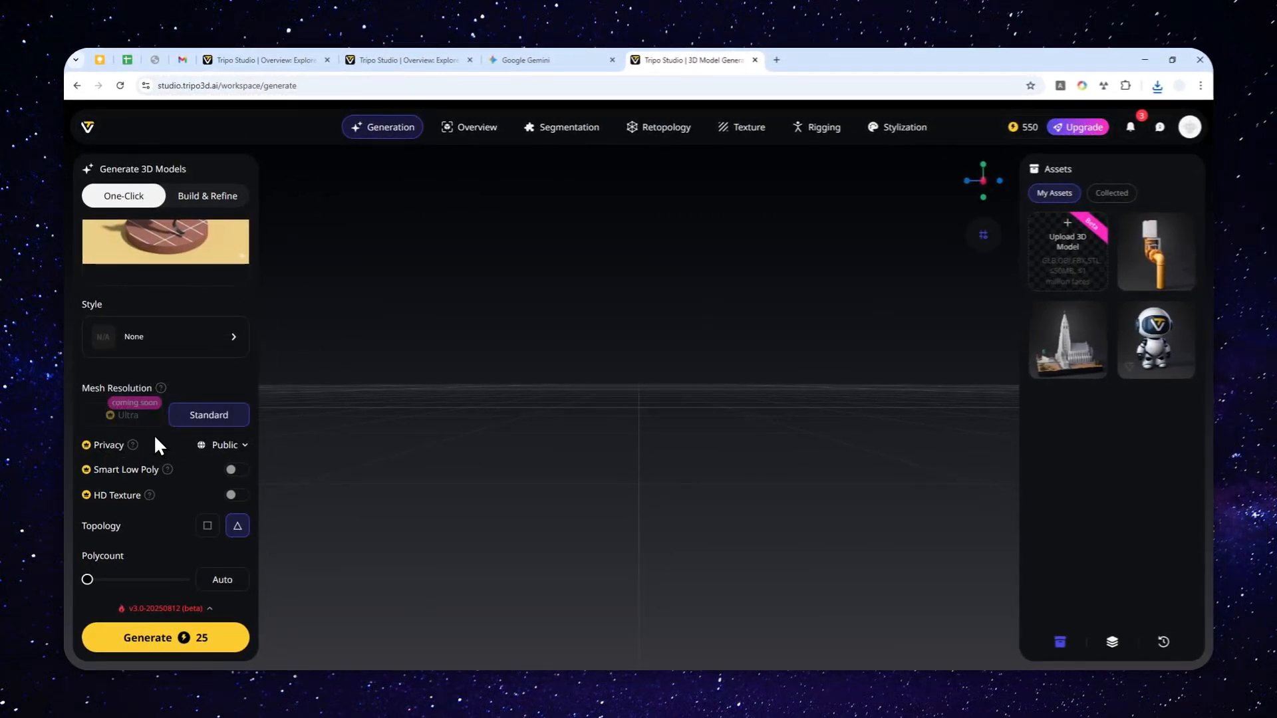
mouse_move(143, 424)
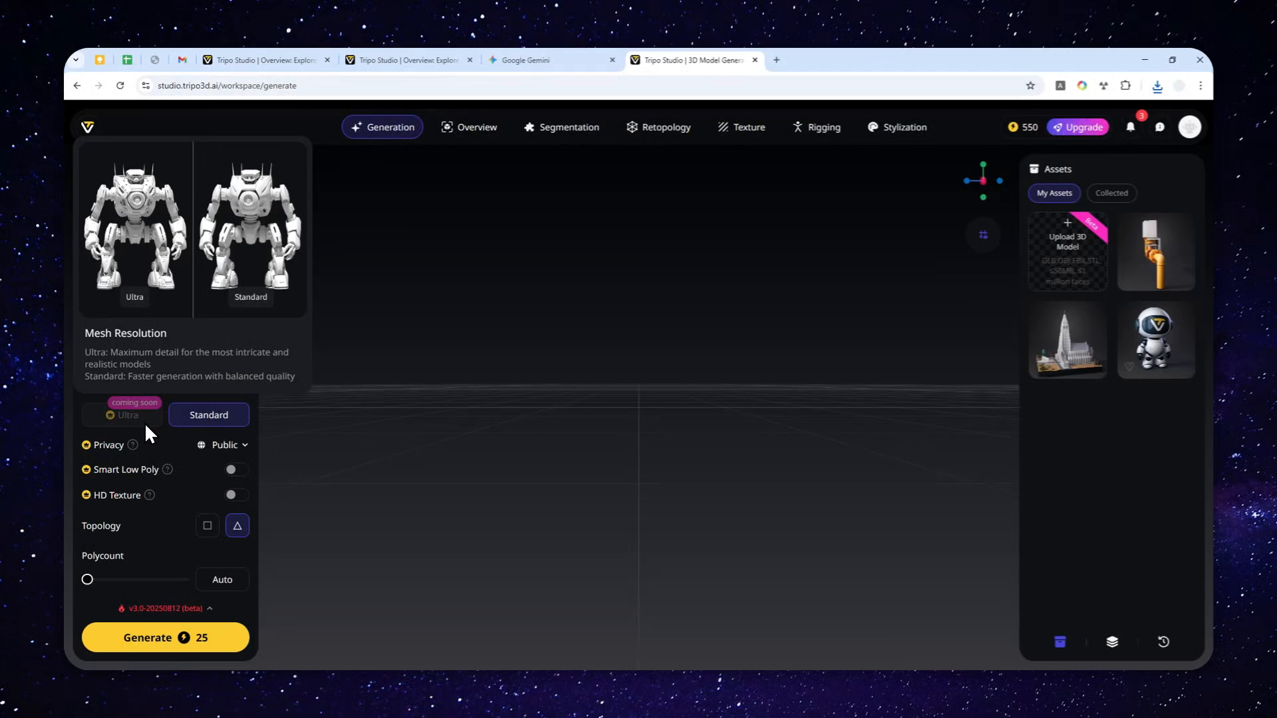
click(202, 416)
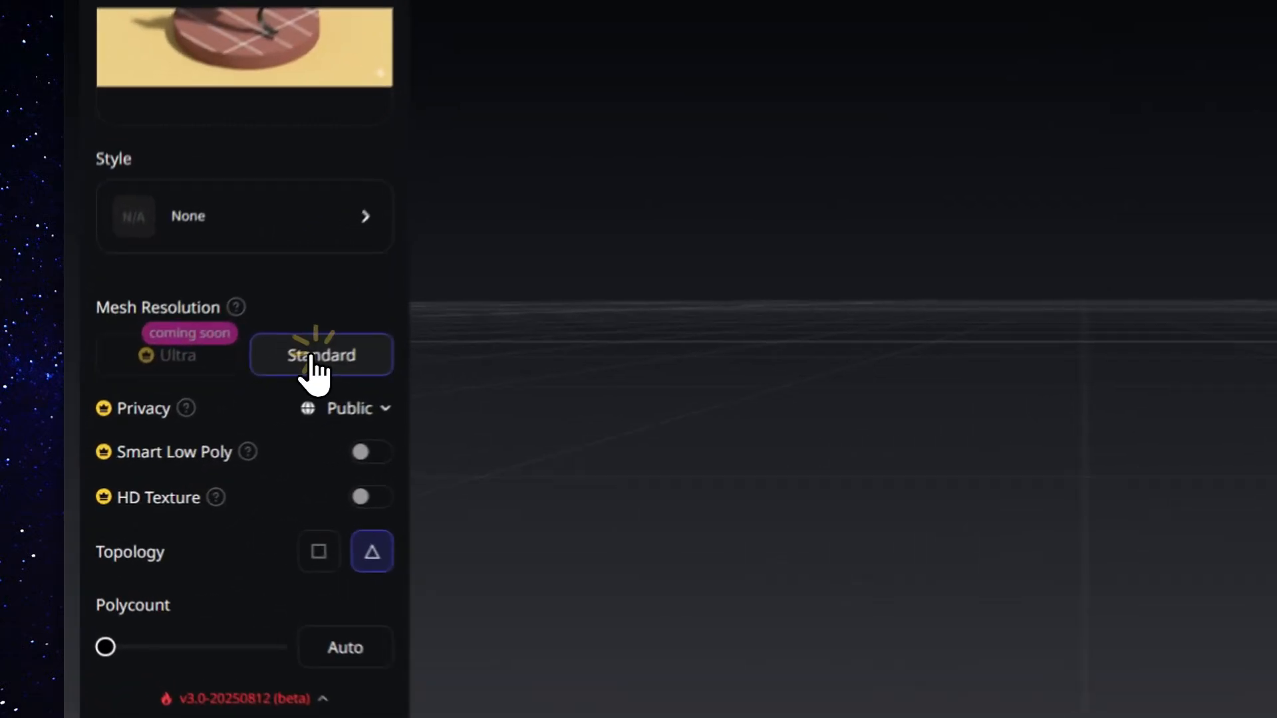
mouse_move(183, 409)
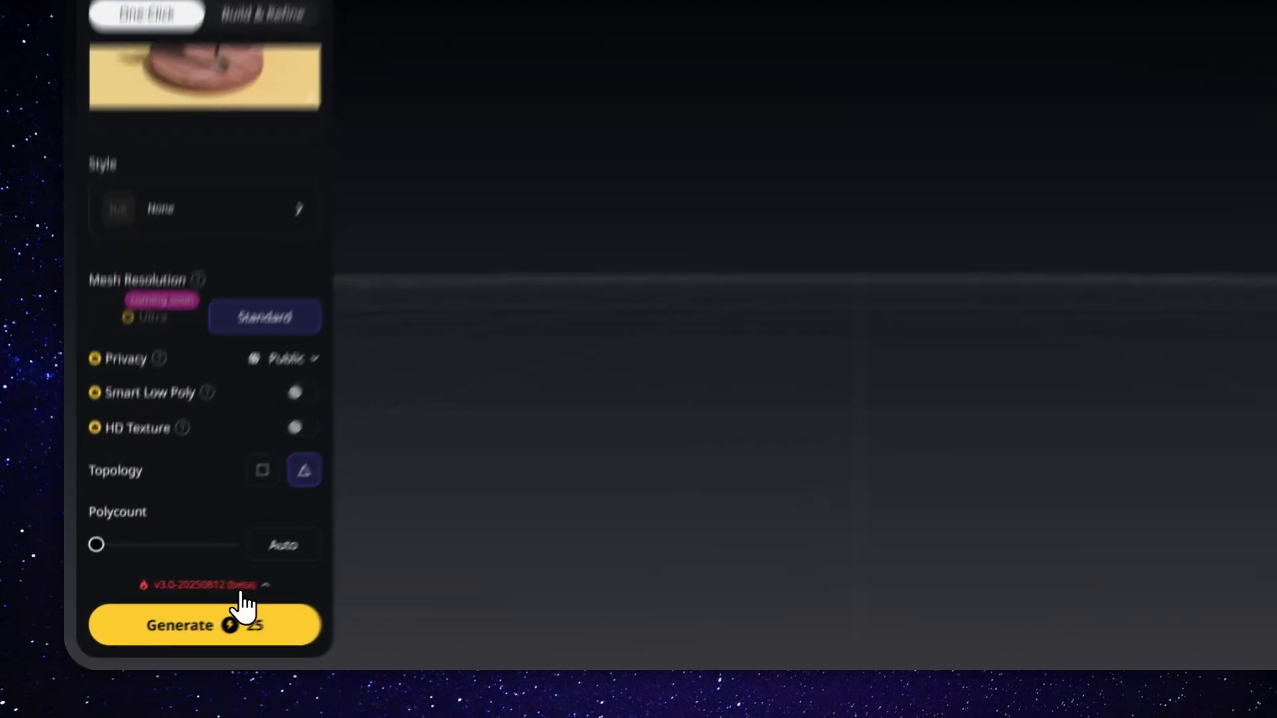
- Choose model version v3.0-20250812 (beta) and generate the 3D model from the runner image
click(190, 608)
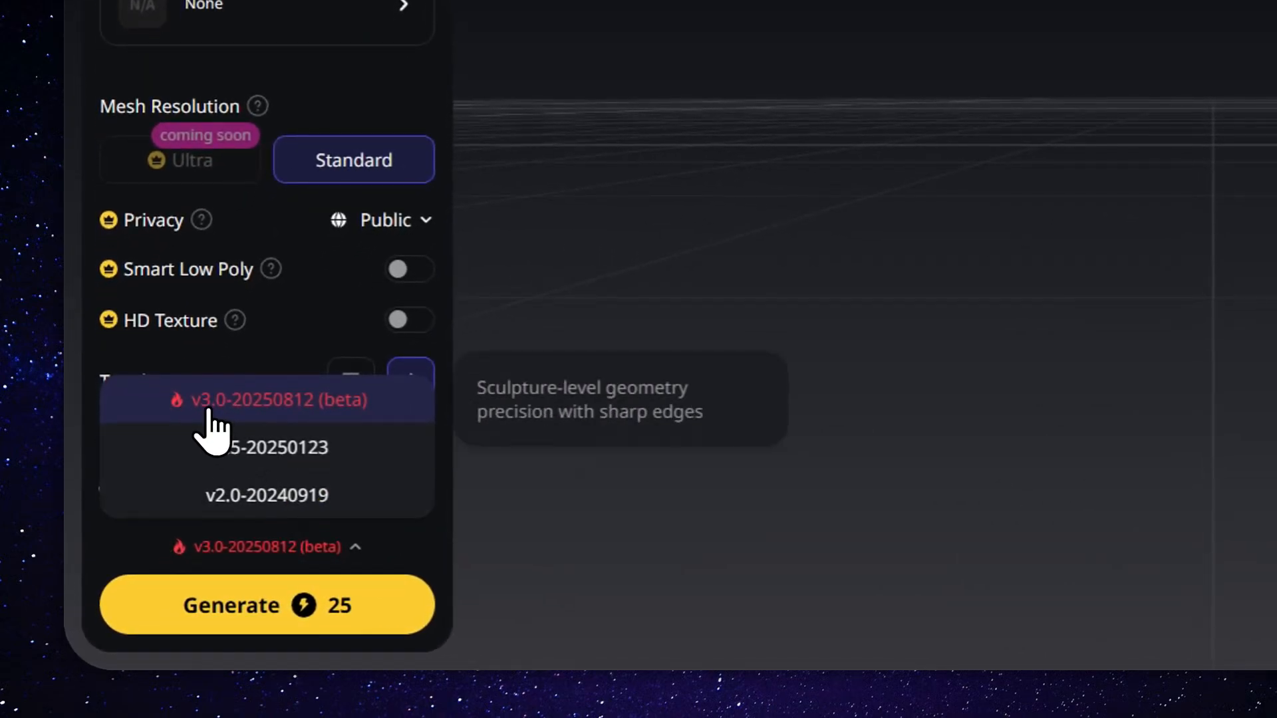
click(207, 408)
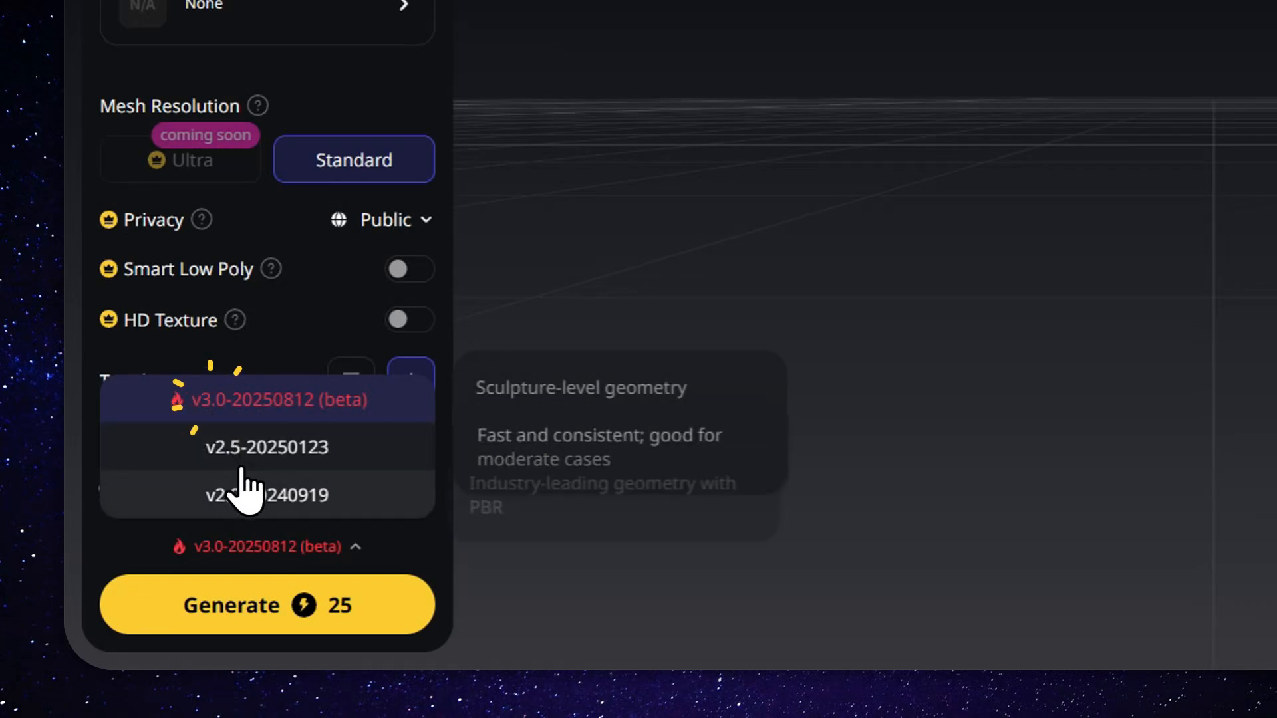
click(250, 607)
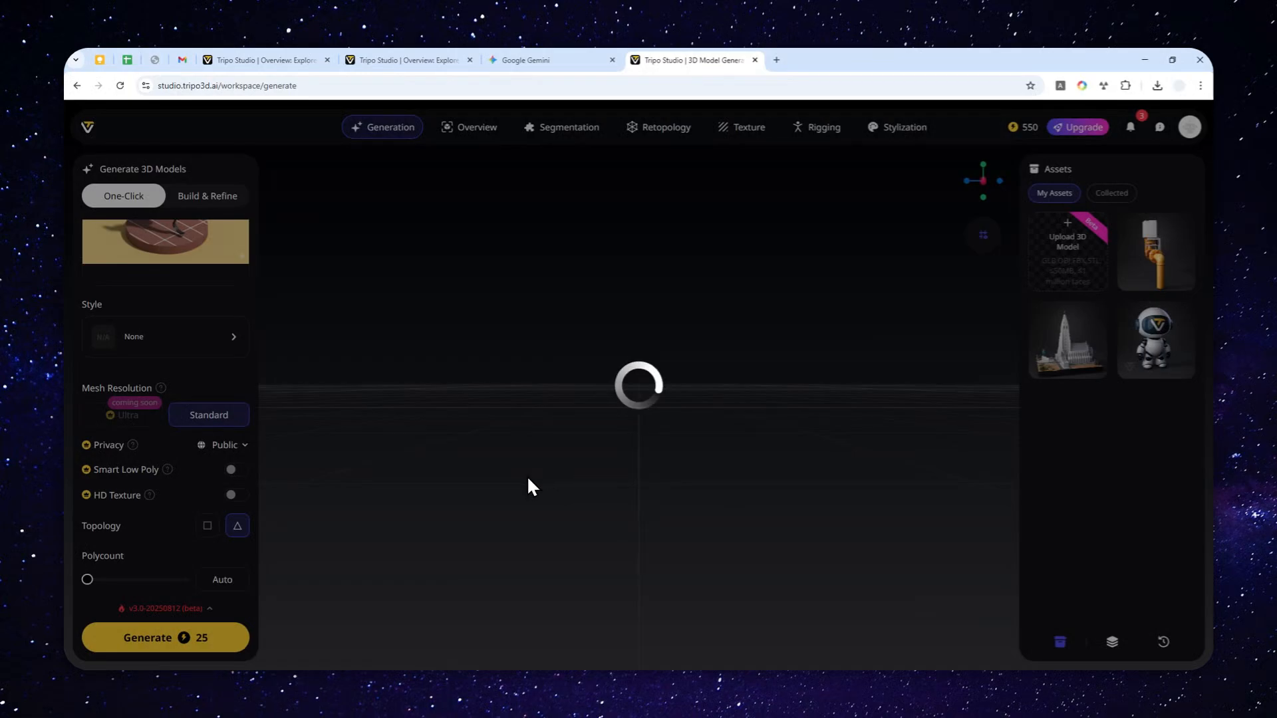
click(341, 638)
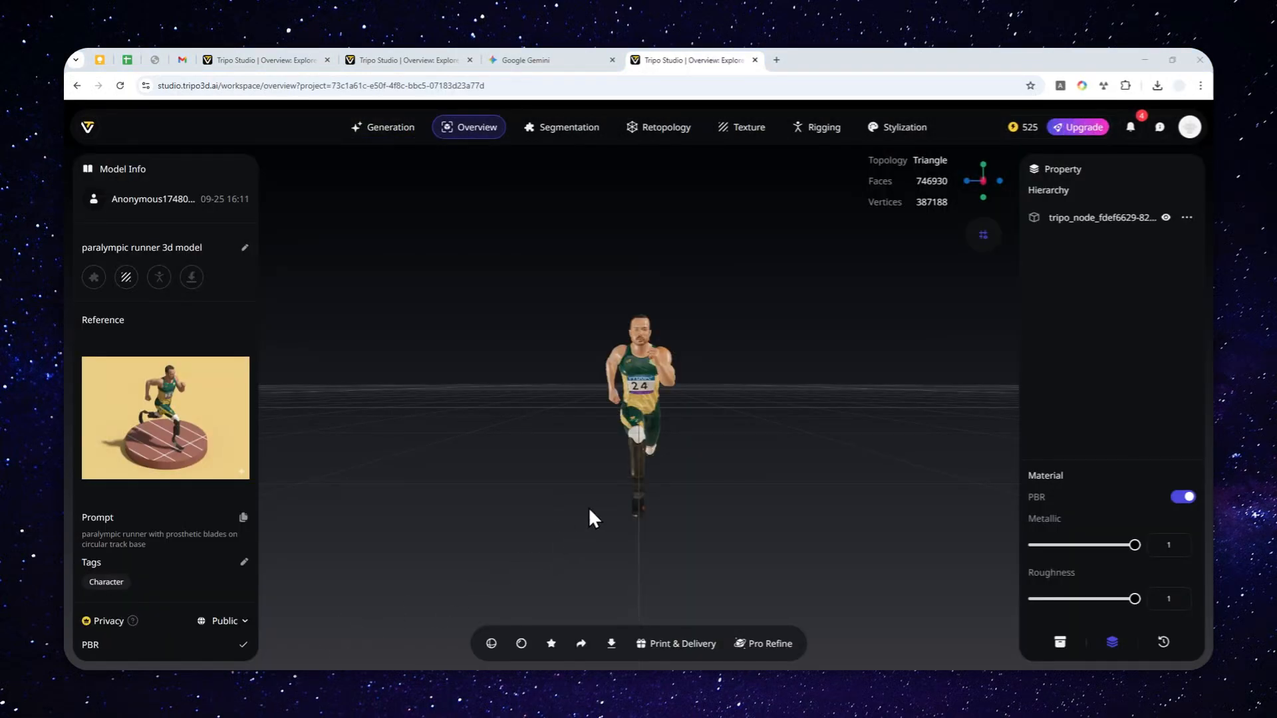
- Examine the generated runner model from several angles and compare it with its reference image
drag(533, 442, 561, 448)
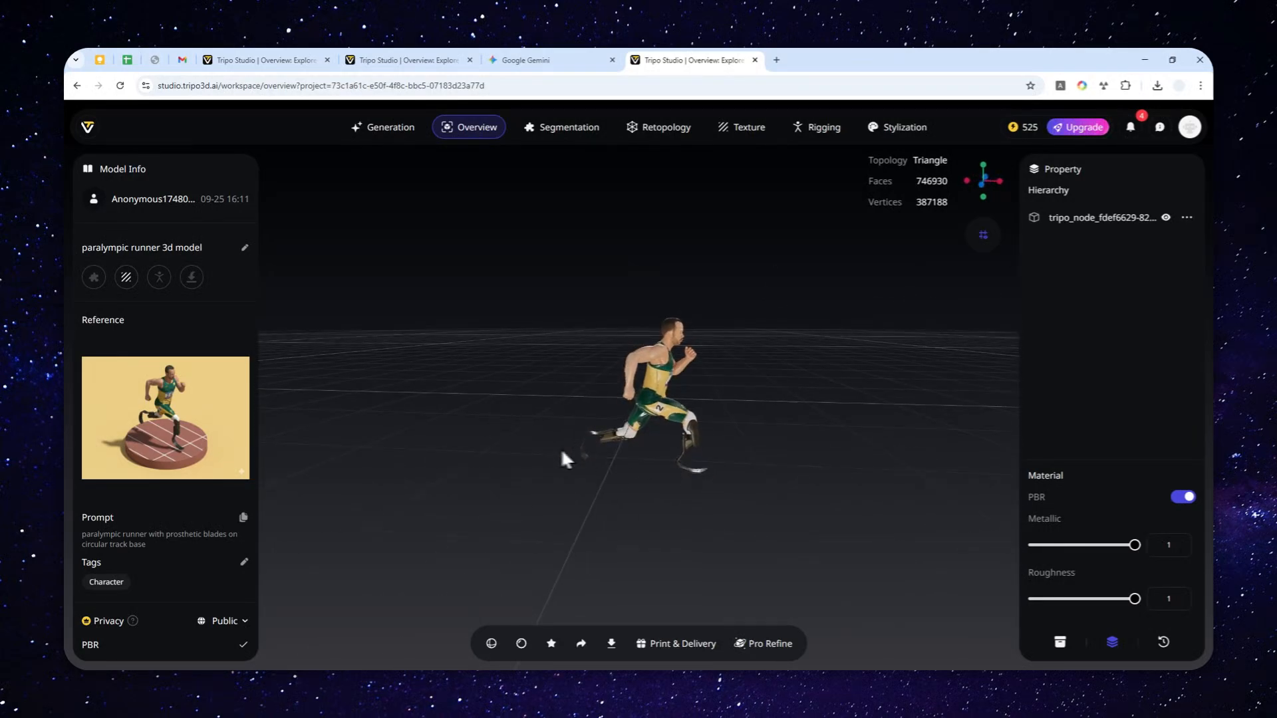
click(163, 435)
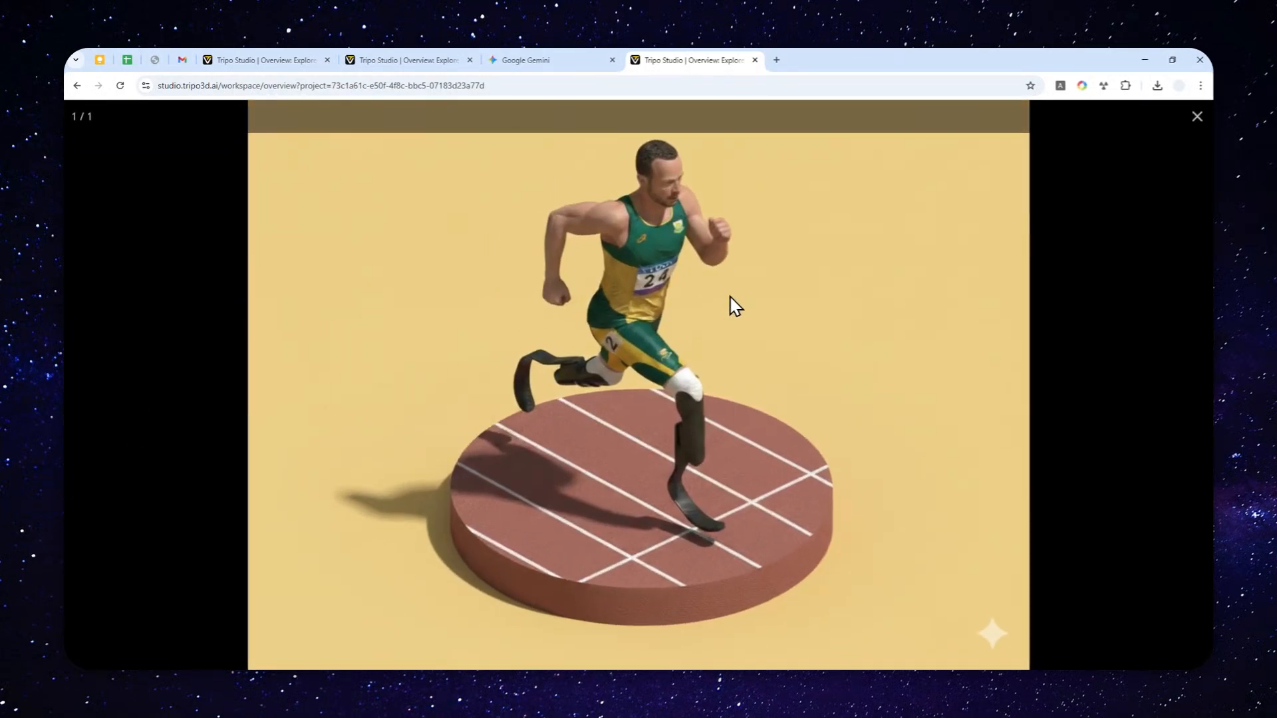
click(1197, 117)
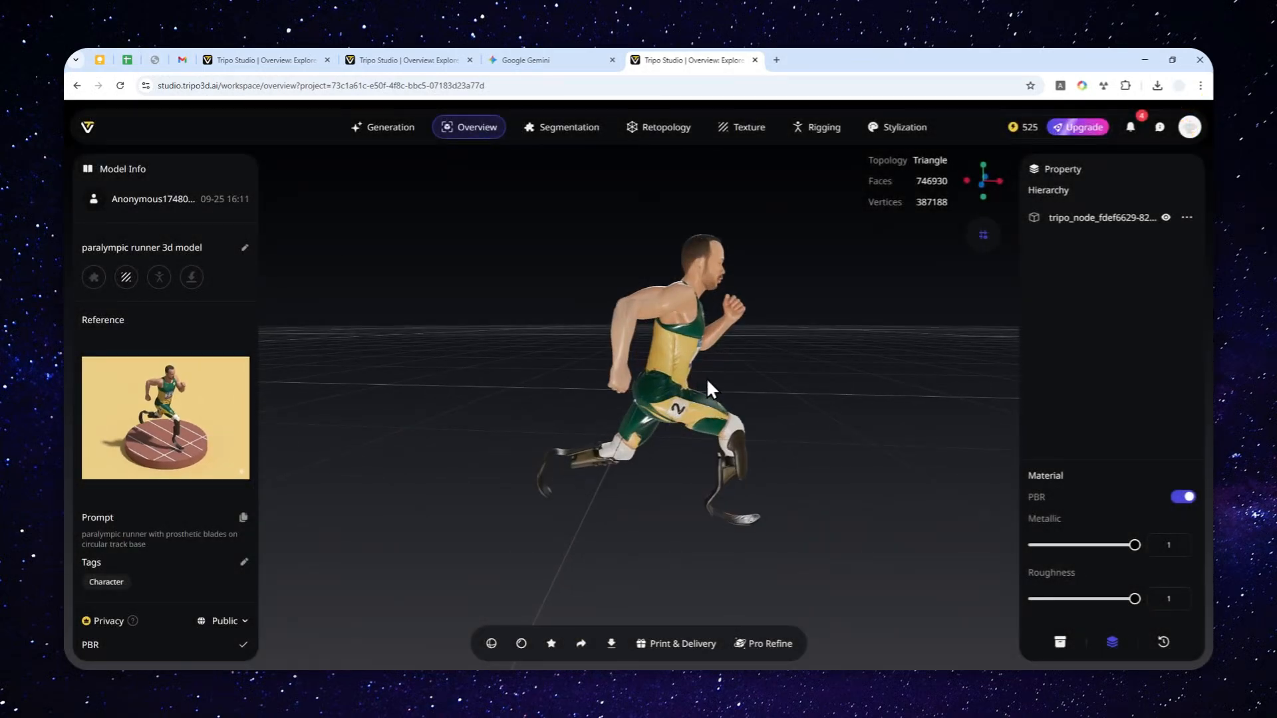
drag(707, 378, 748, 357)
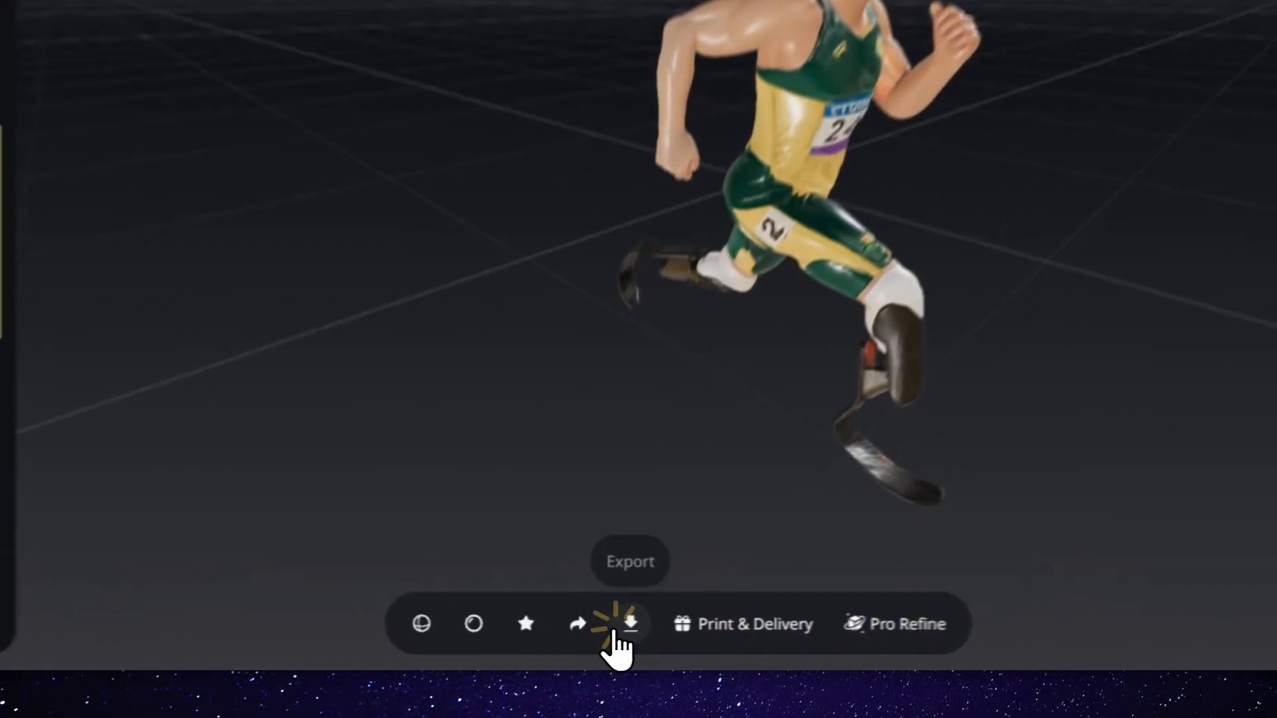
- Export the paralympic runner 3D model in GLB format
click(612, 644)
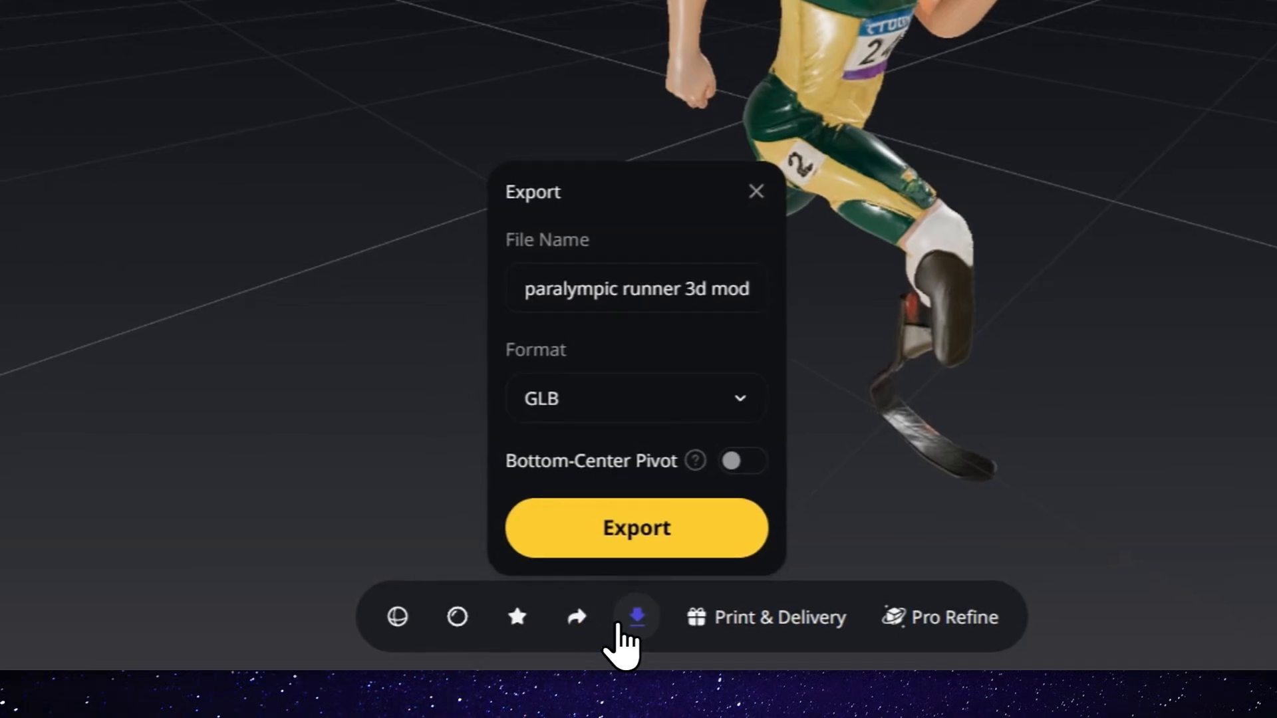
click(654, 401)
click(658, 406)
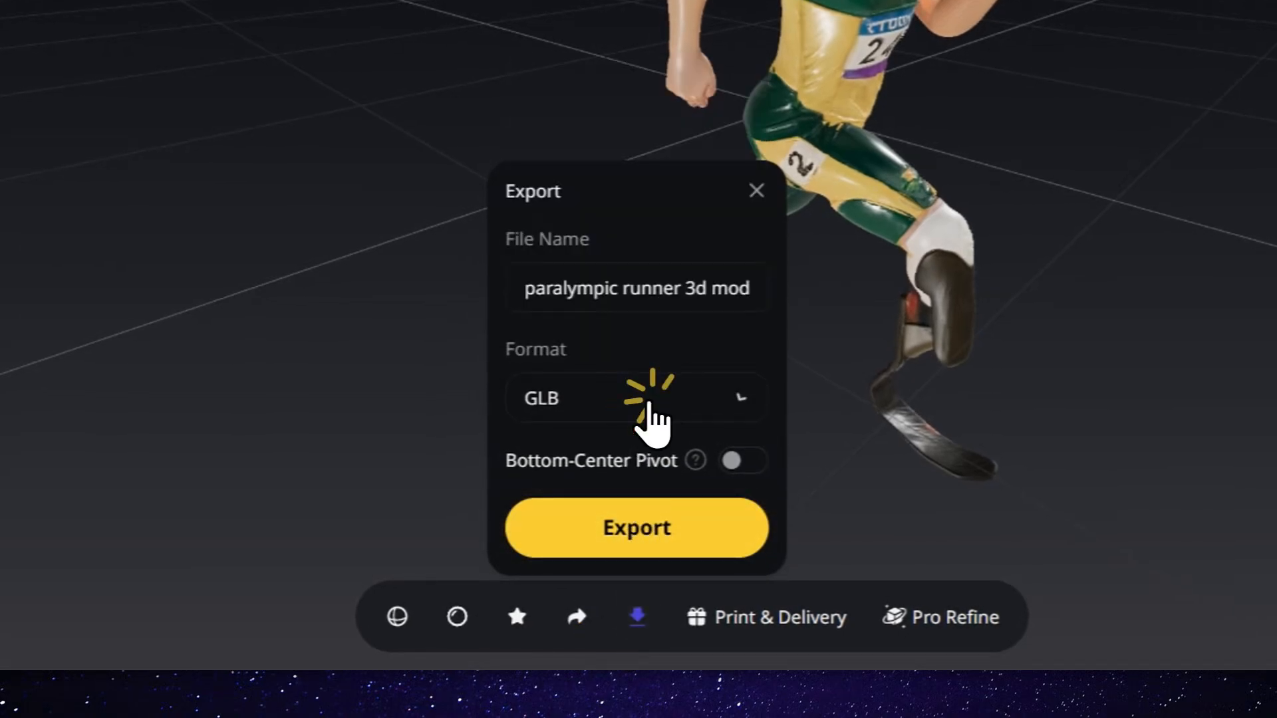
click(630, 529)
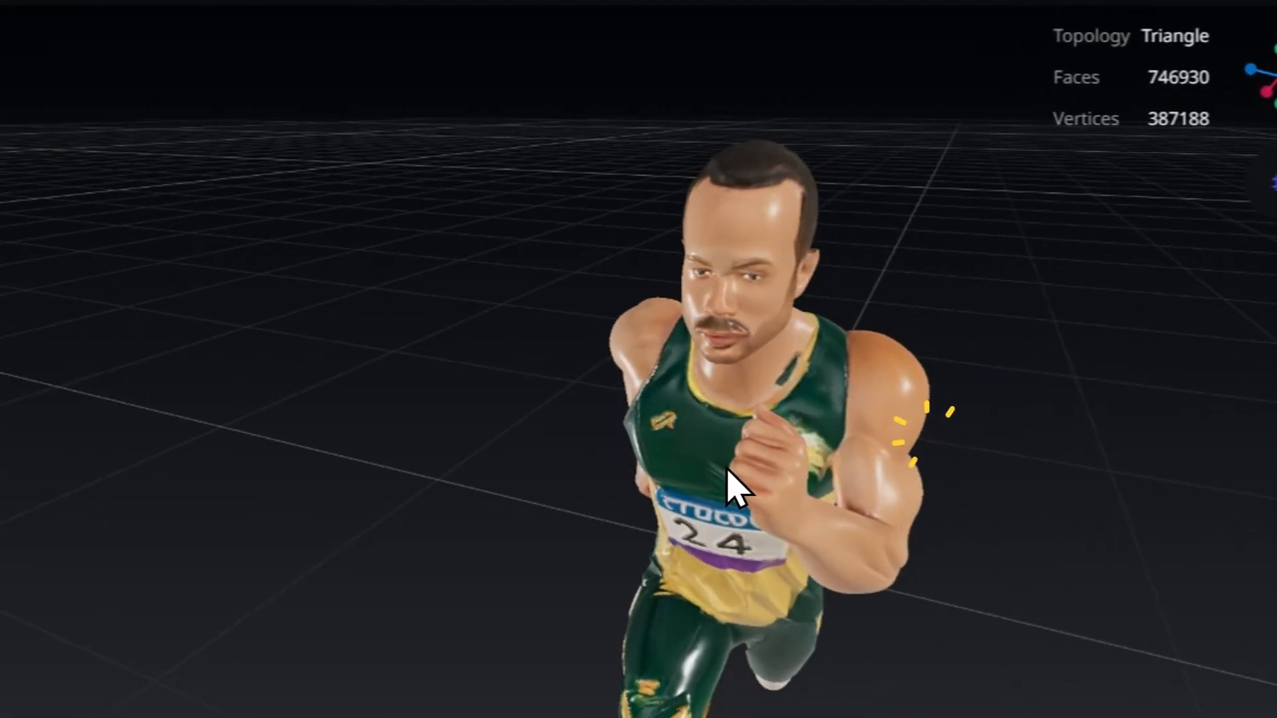
- Return to the open church 3D model project
scroll(698, 459, down, 6)
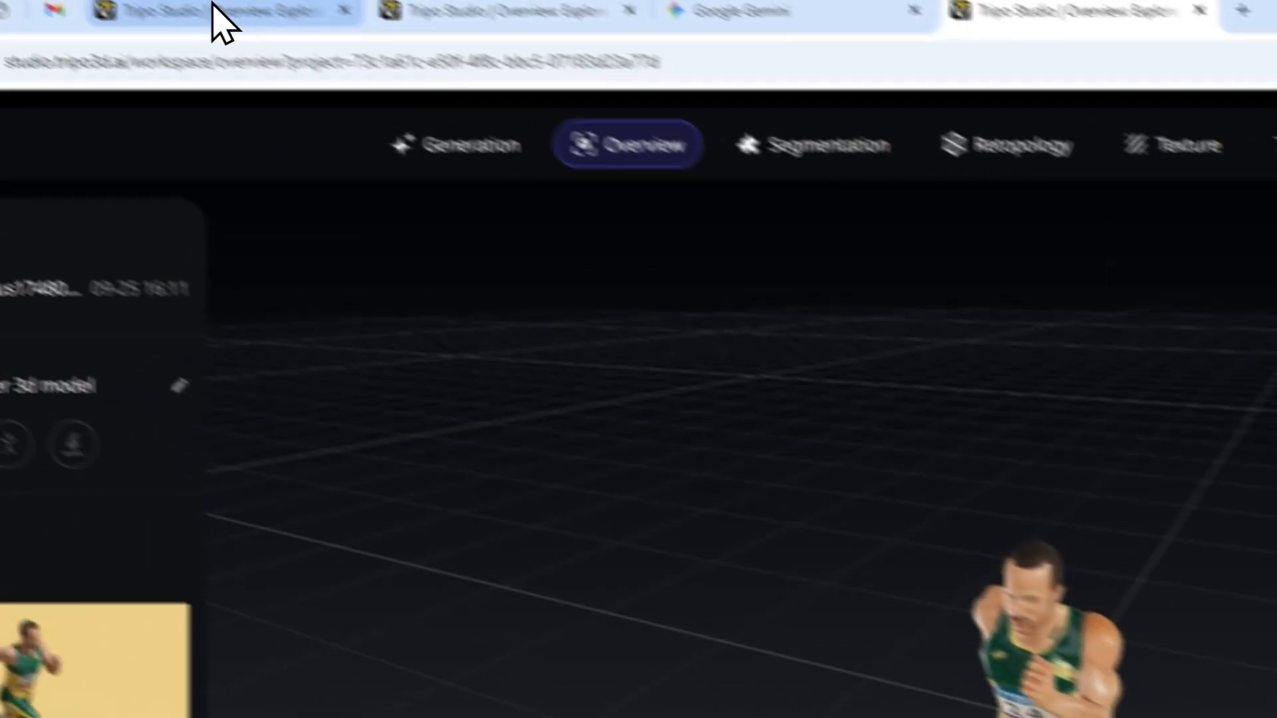
click(213, 8)
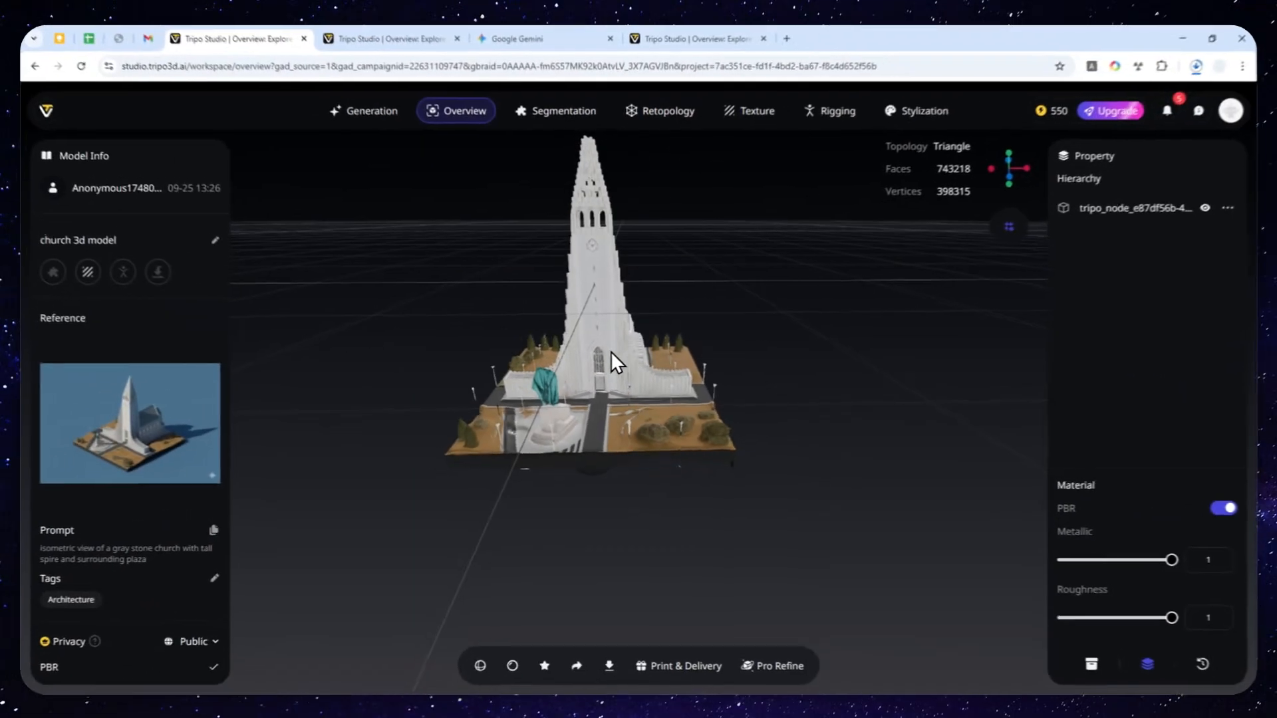